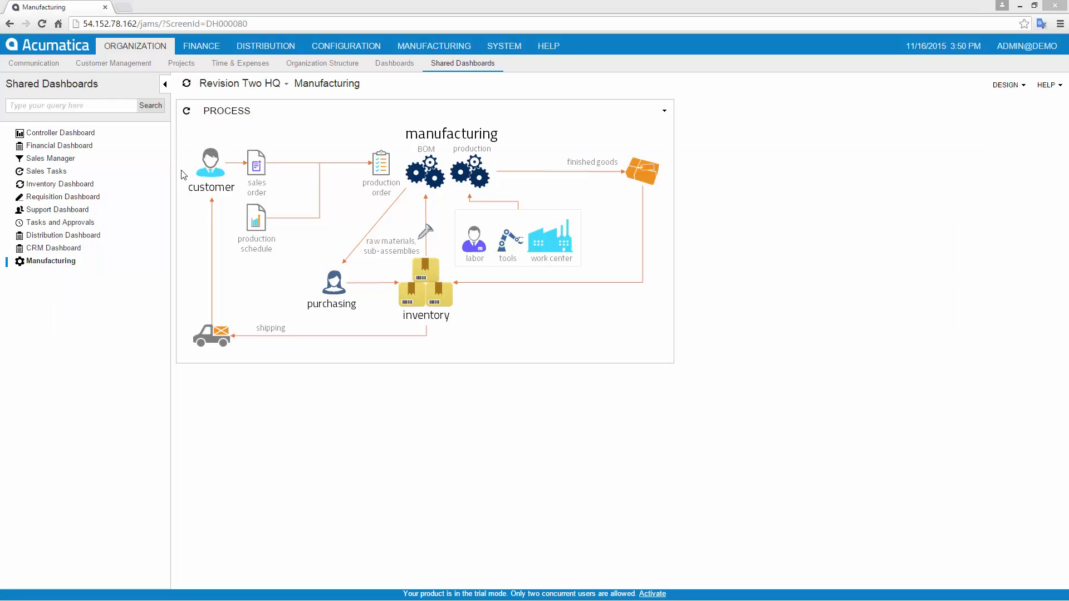
From sales order SO003367, generate planned production order 000017 for 2 Keurig Model 450 units
click(256, 165)
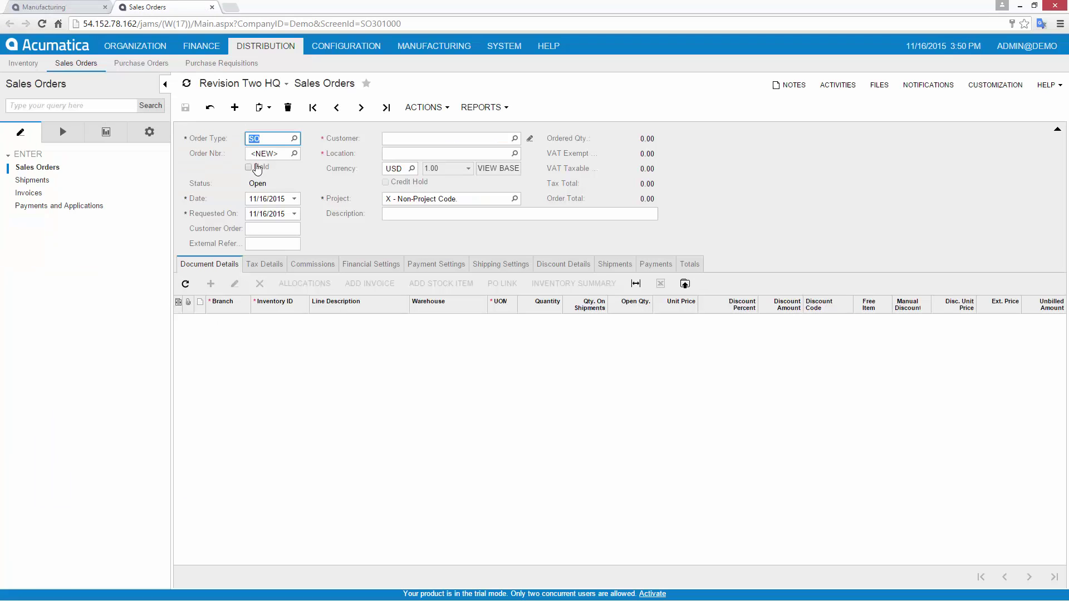
click(386, 107)
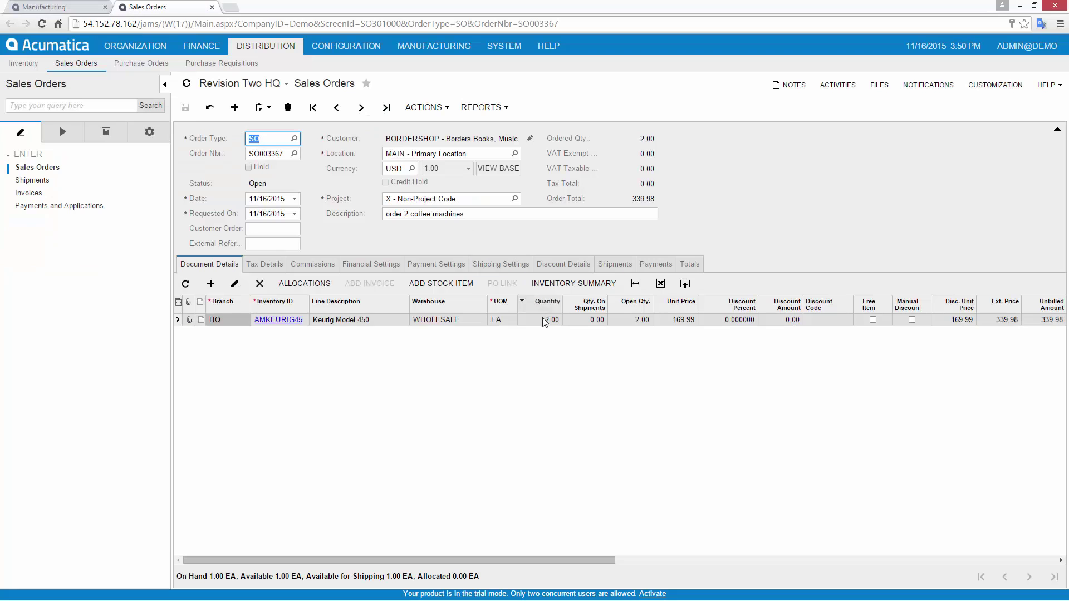
click(544, 322)
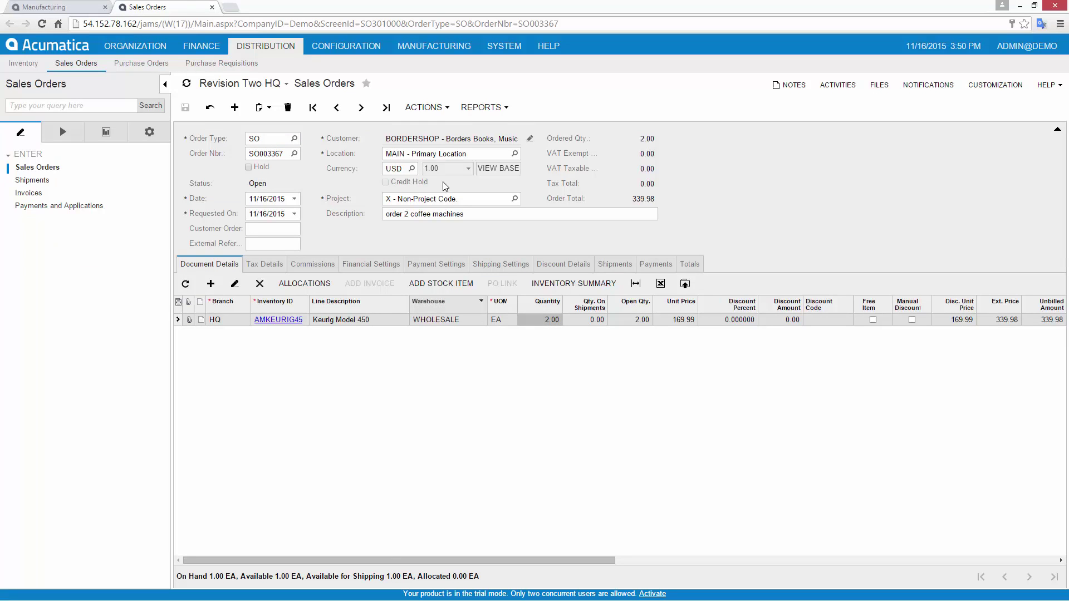
click(423, 107)
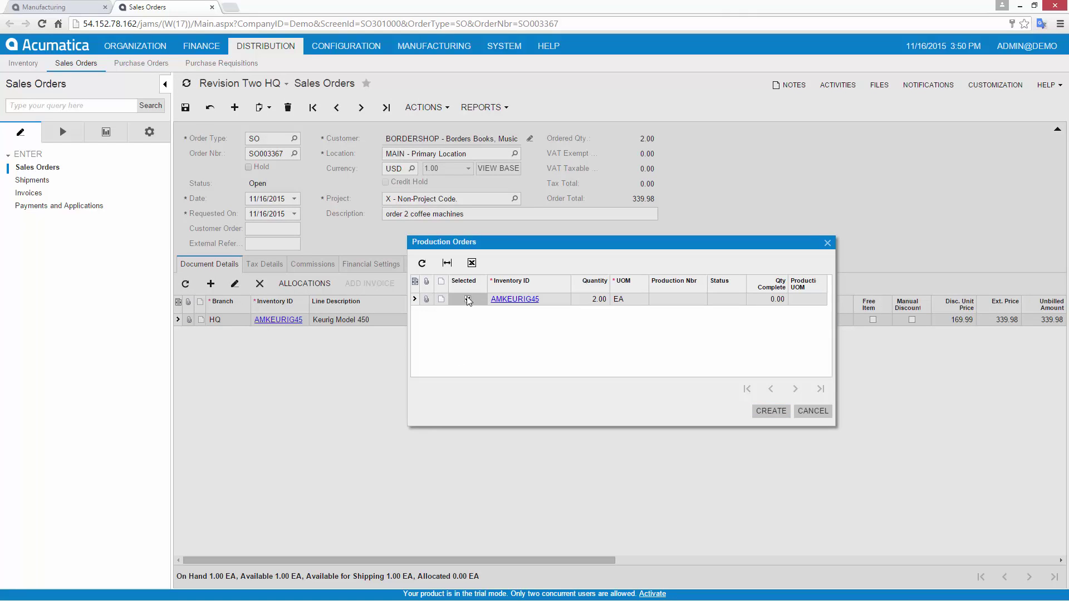
click(765, 416)
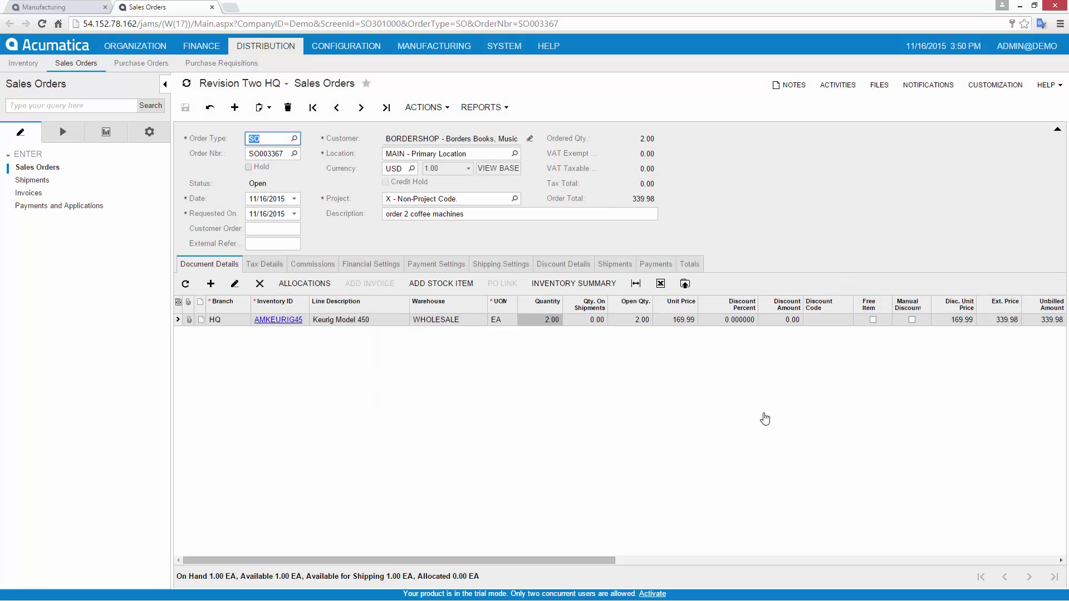
drag(616, 562, 1026, 530)
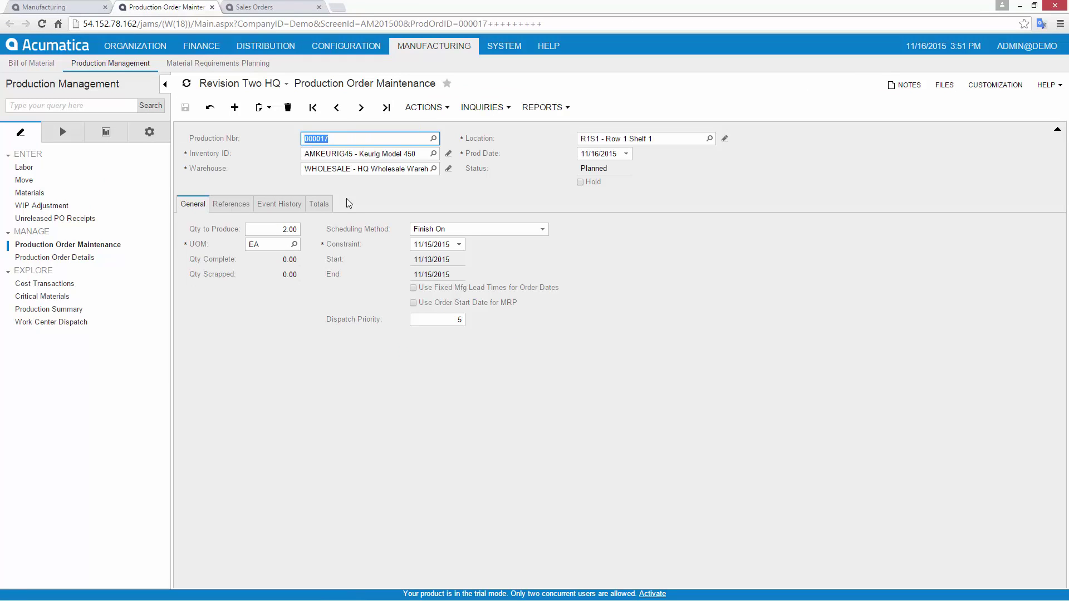
Check production order 000017's cost totals and operation details, including inspection operation 0050's materials
click(323, 203)
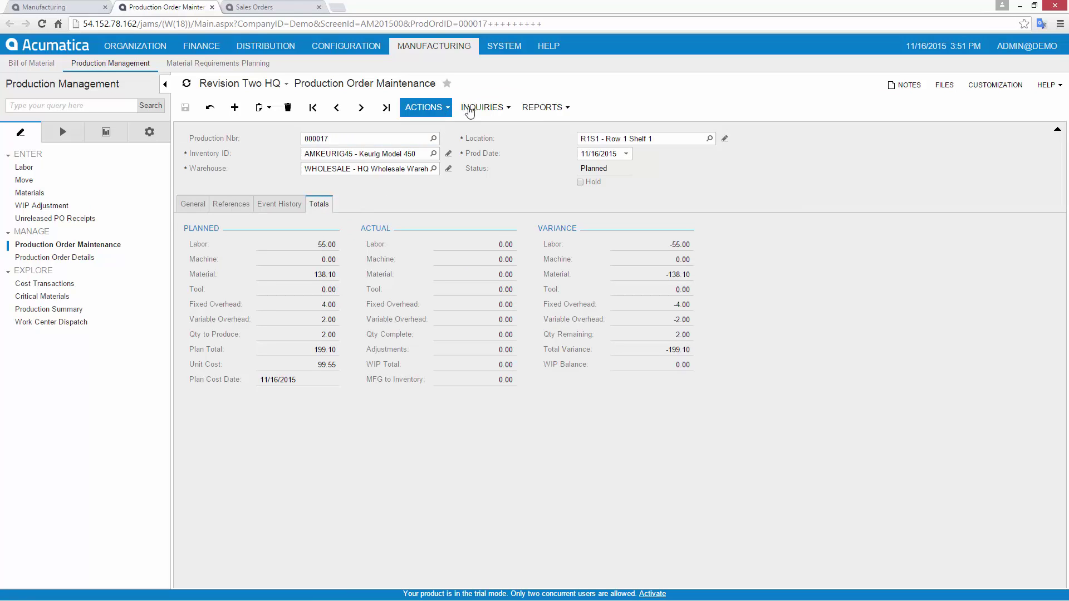
click(493, 108)
click(494, 126)
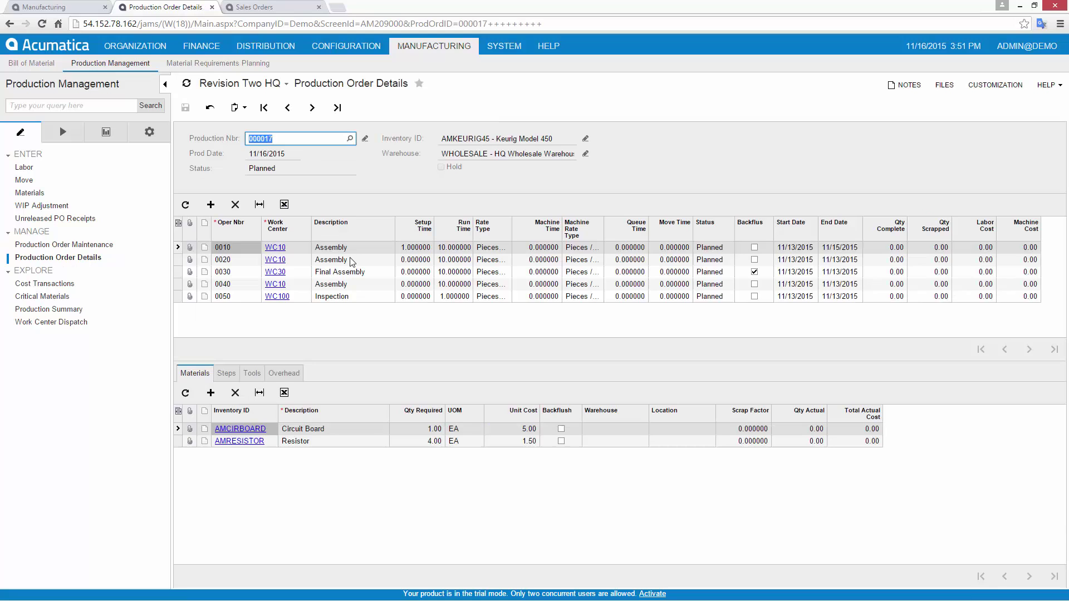
click(360, 298)
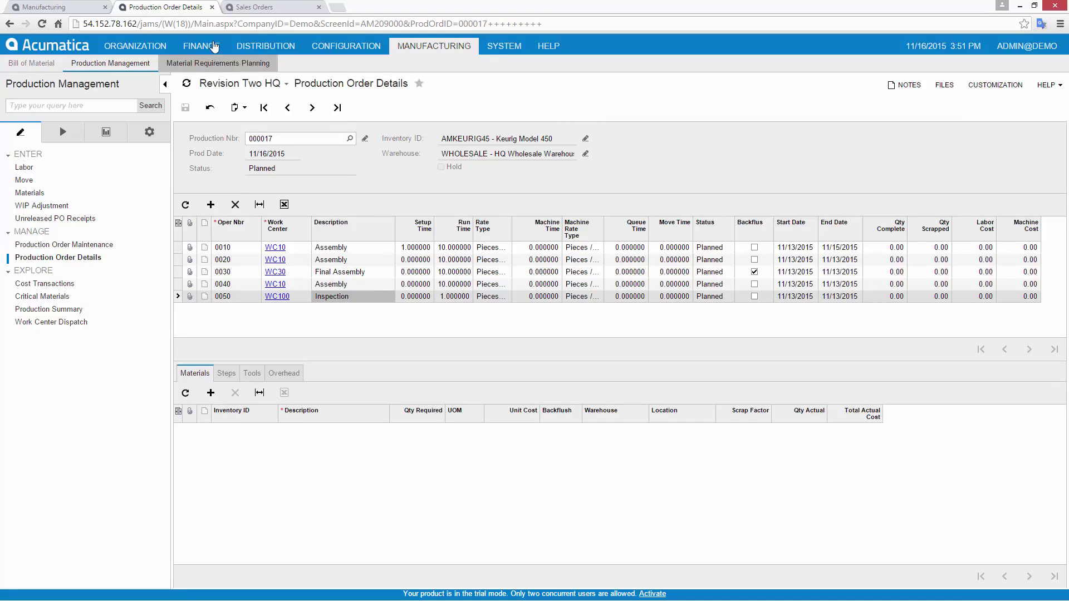
From the dashboard, open Keurig Model 450 BOM 000004 and check operation 0010's work center WC10
click(72, 10)
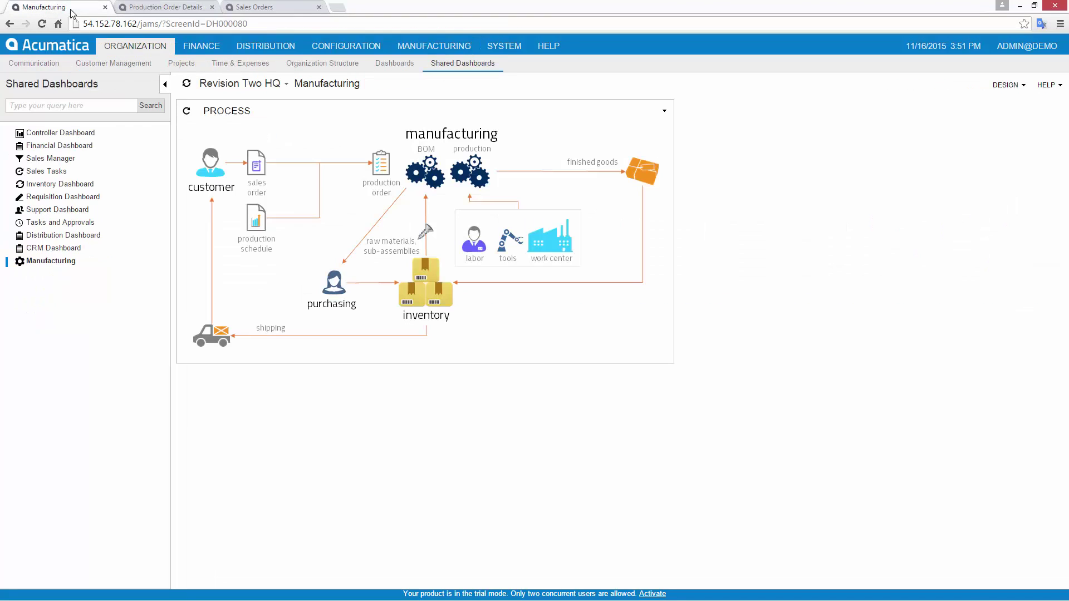
click(424, 173)
click(357, 107)
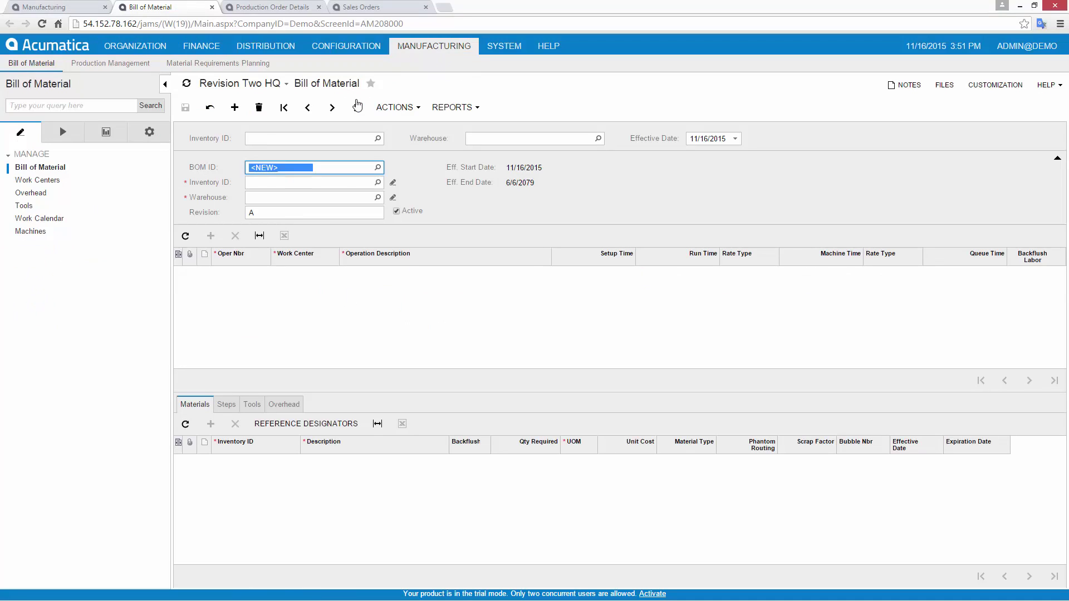
click(301, 272)
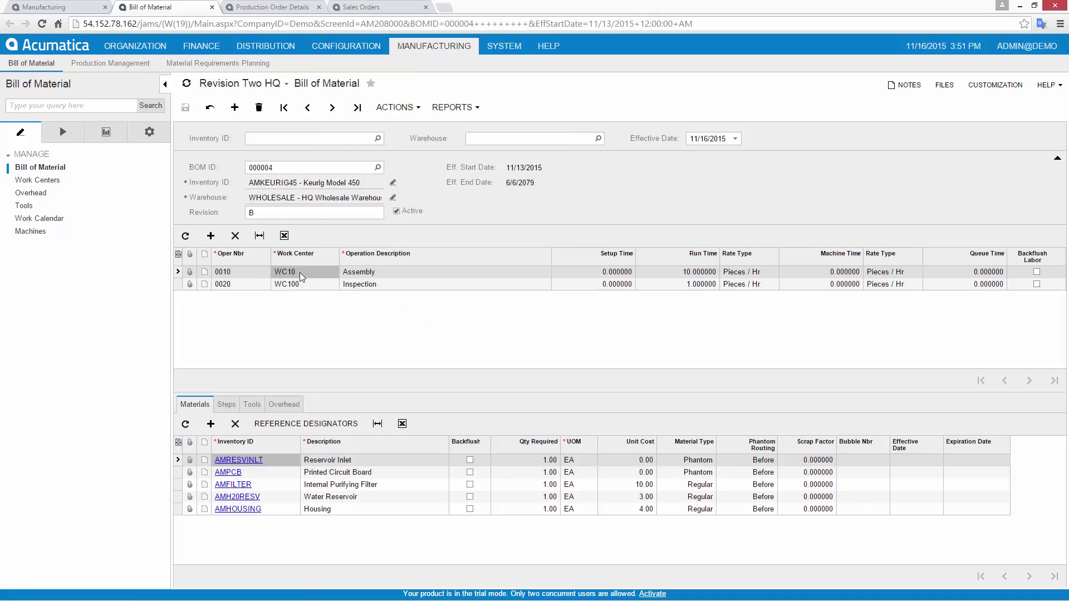
click(50, 7)
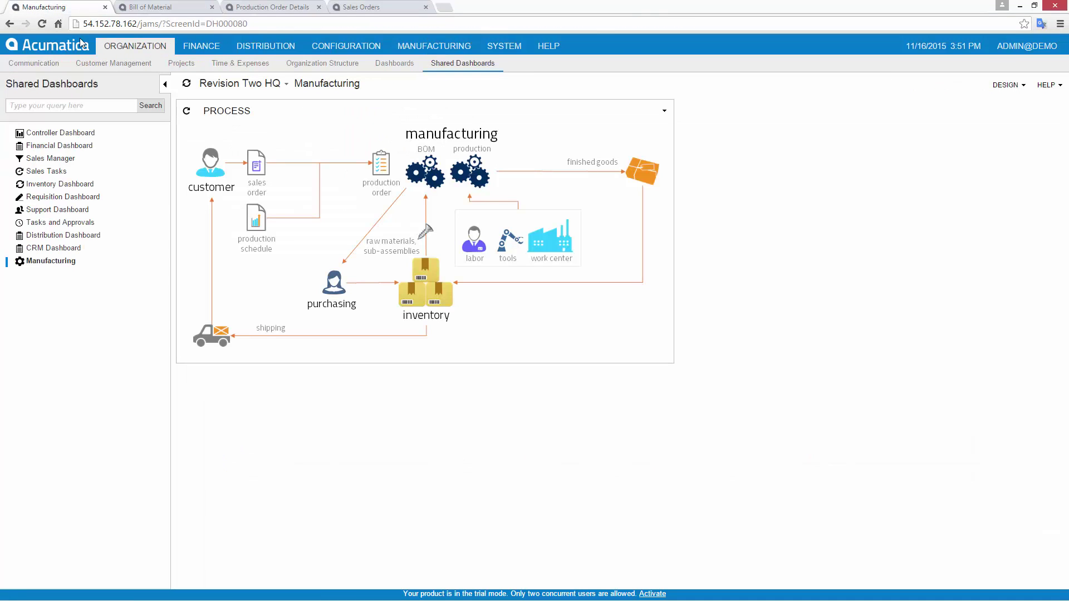
Review work center WC10, then WC20 CNC Workcenter's overhead and machines
click(553, 255)
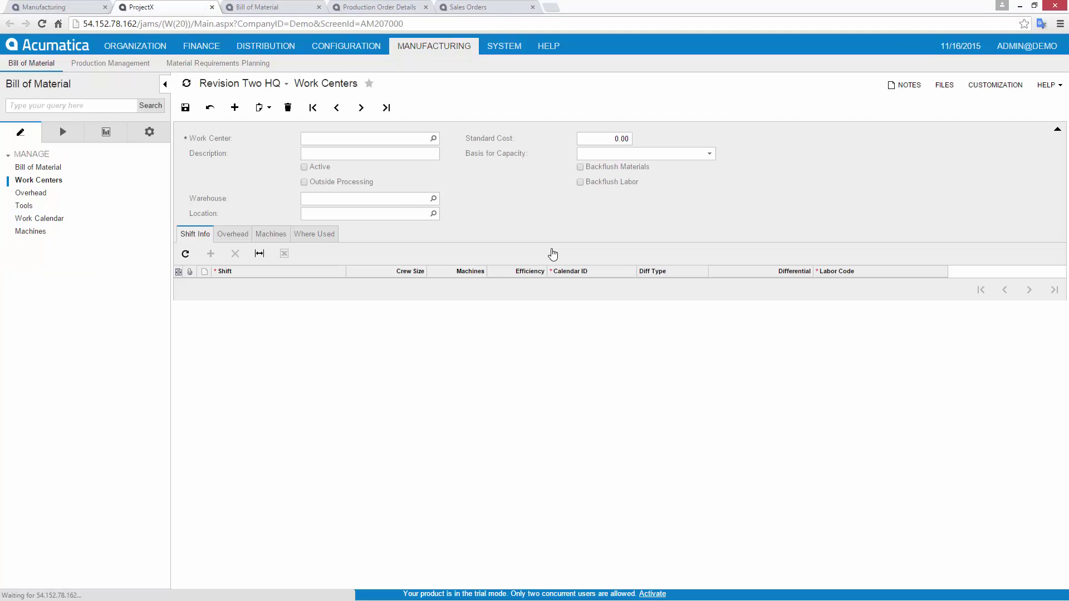
click(361, 107)
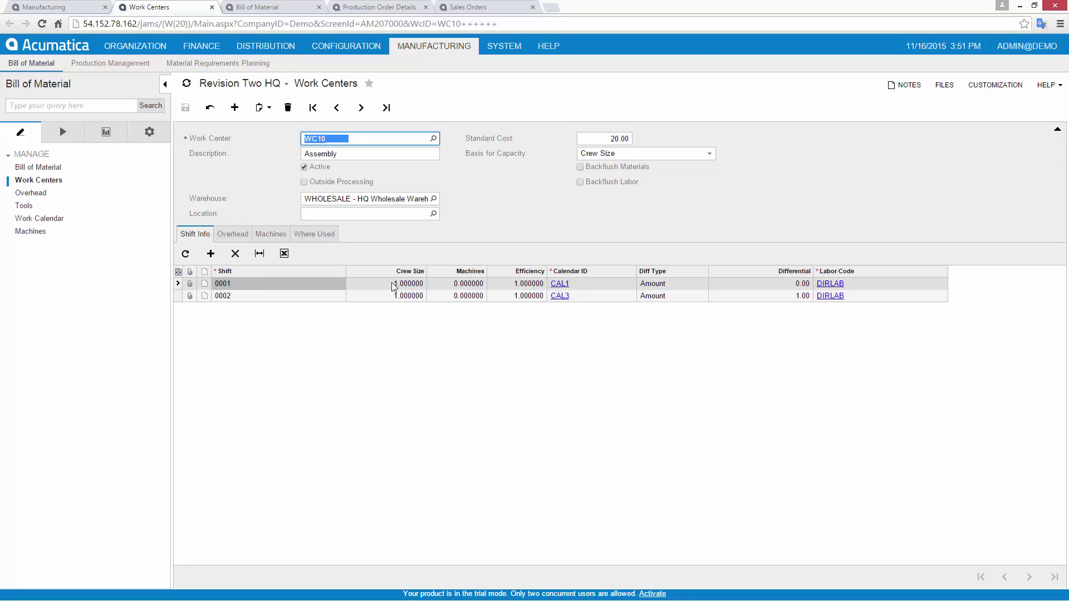
click(433, 138)
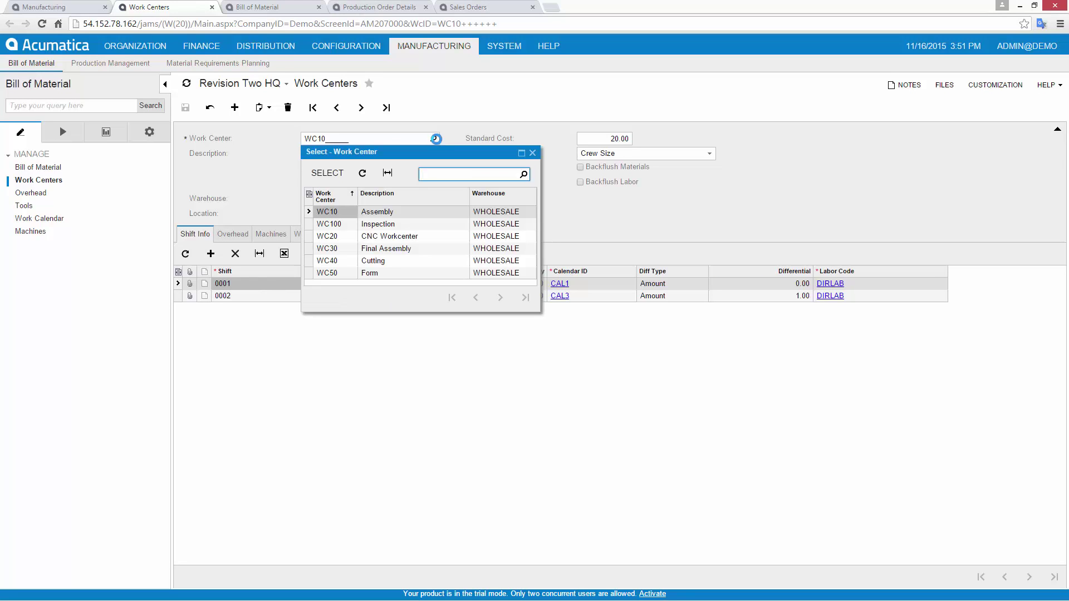
double_click(385, 236)
click(234, 235)
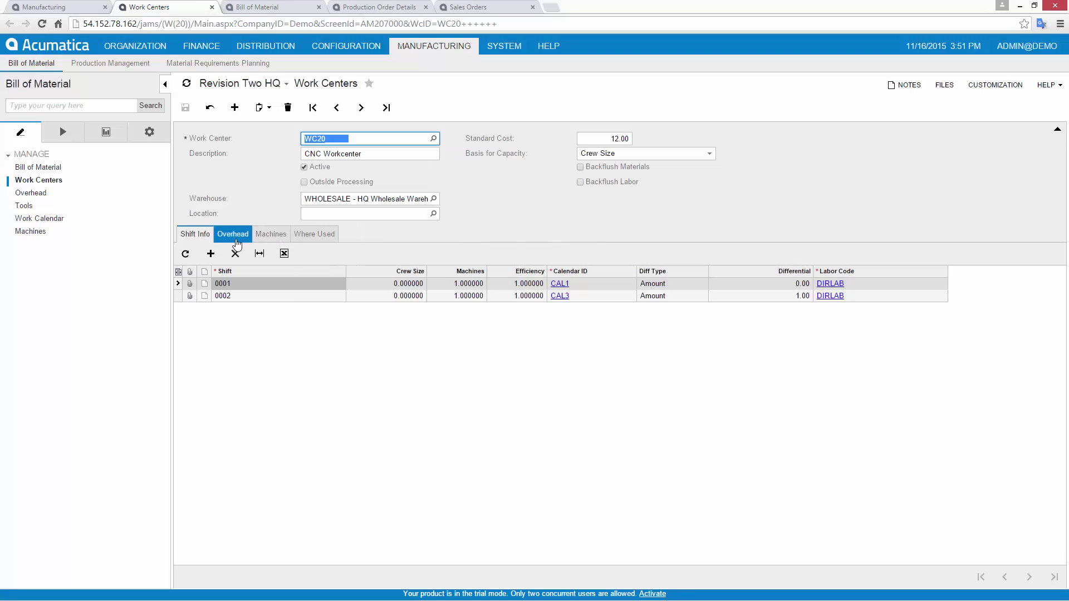
click(271, 233)
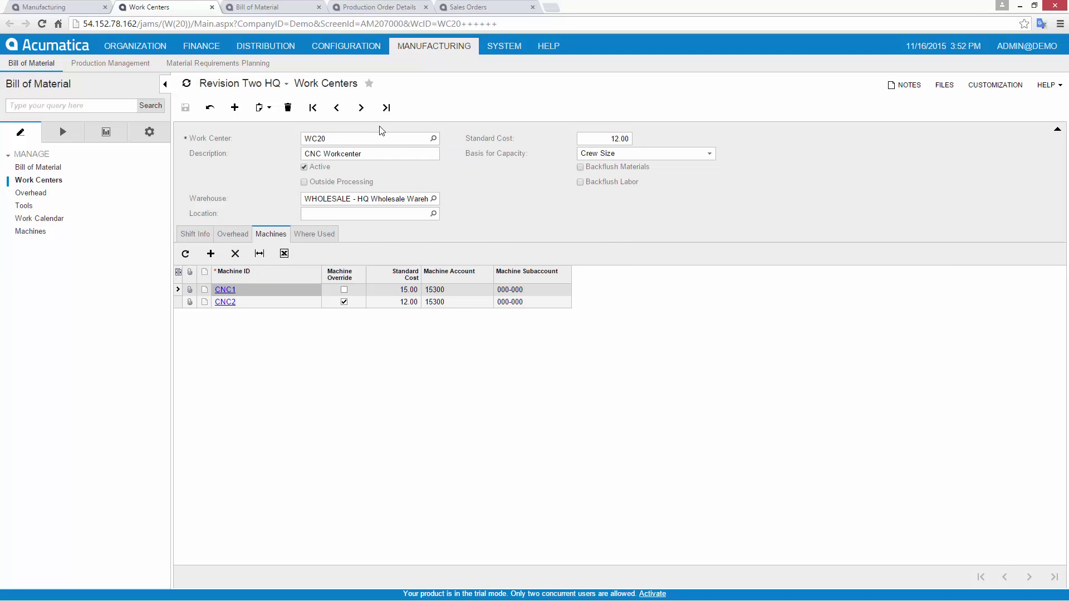
Look at work center WC50, then close work centers and return to the Keurig BOM
click(361, 108)
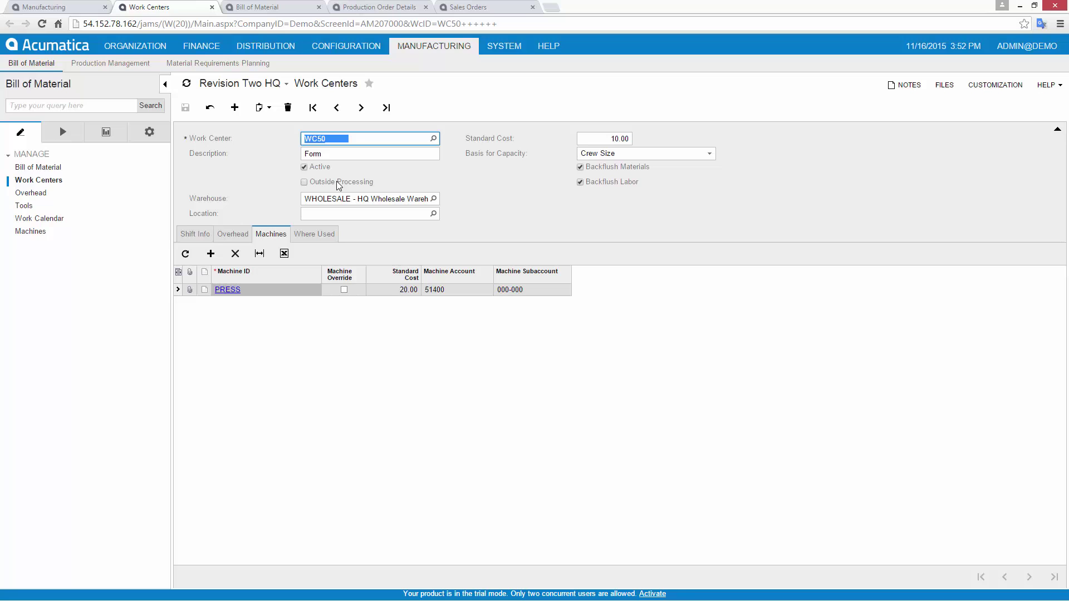
click(211, 7)
click(167, 7)
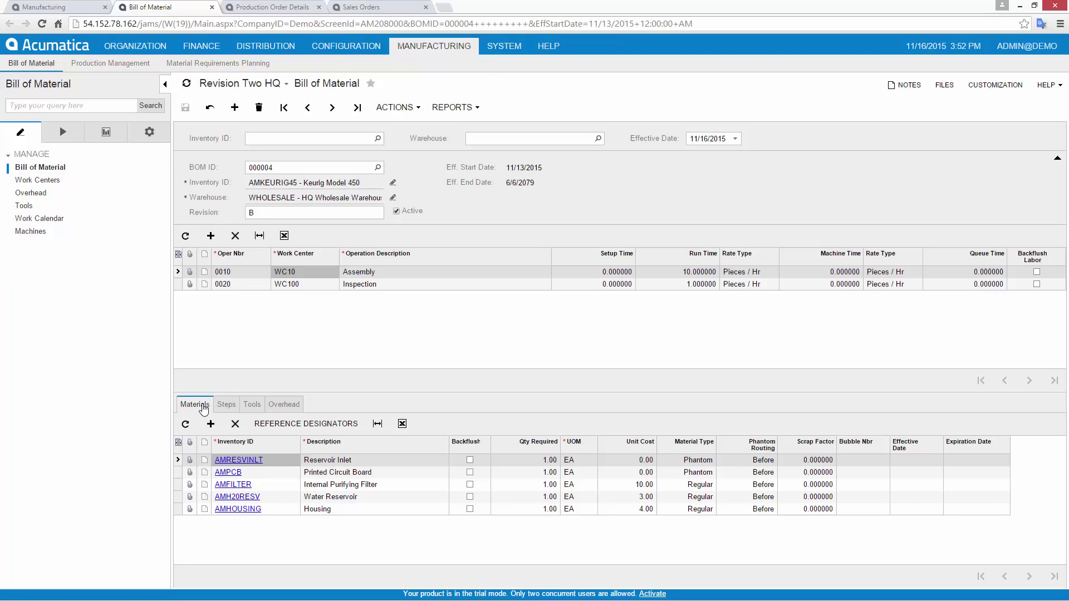
Inspect the Keurig BOM's Reservoir Inlet material type, operation 0010 assembly steps and required tools
click(682, 462)
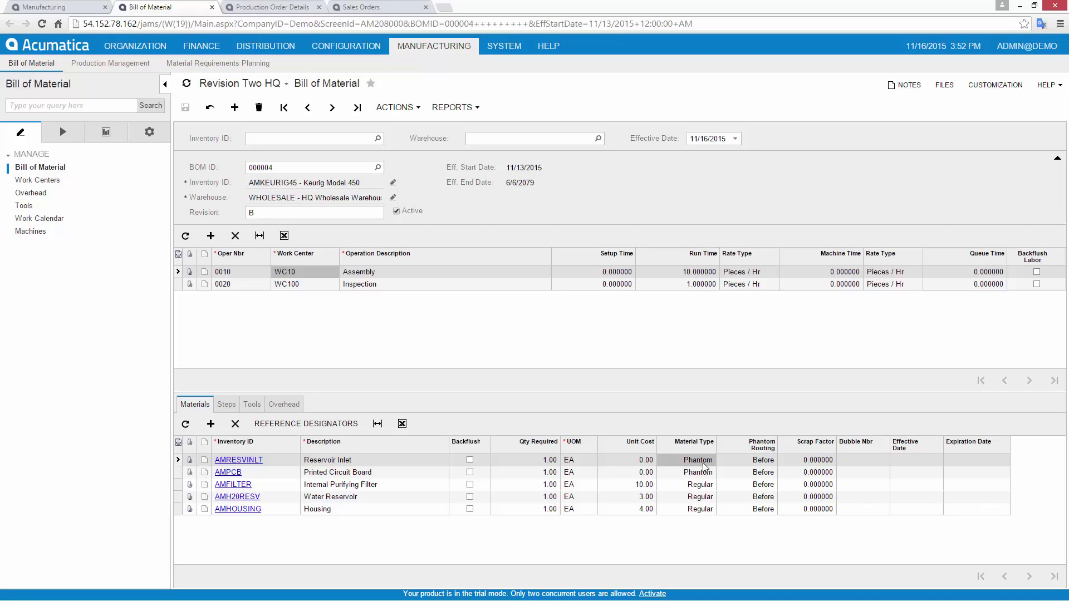
click(704, 465)
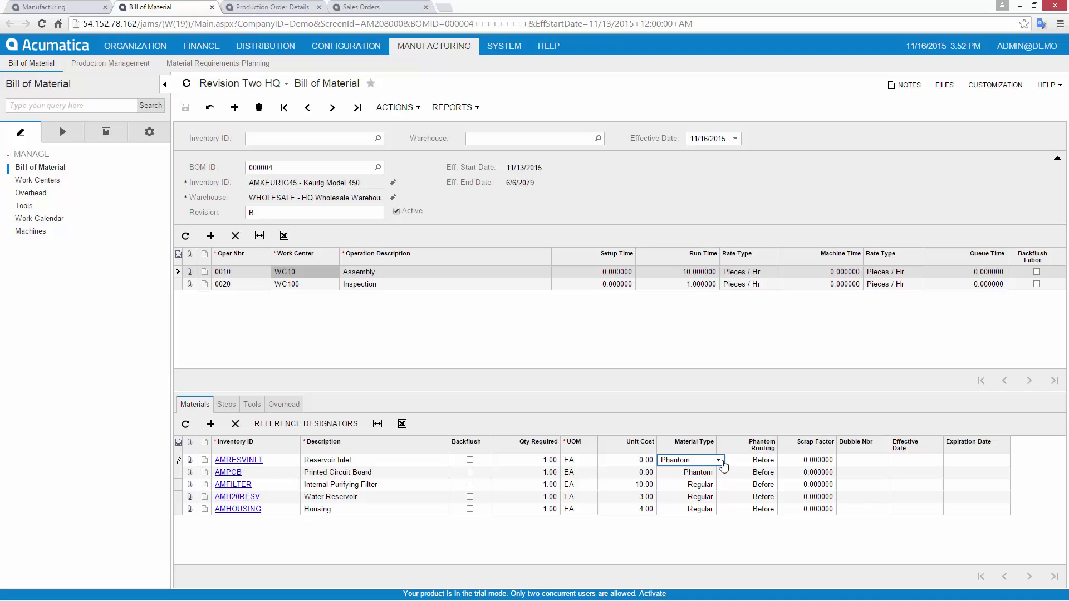
click(226, 405)
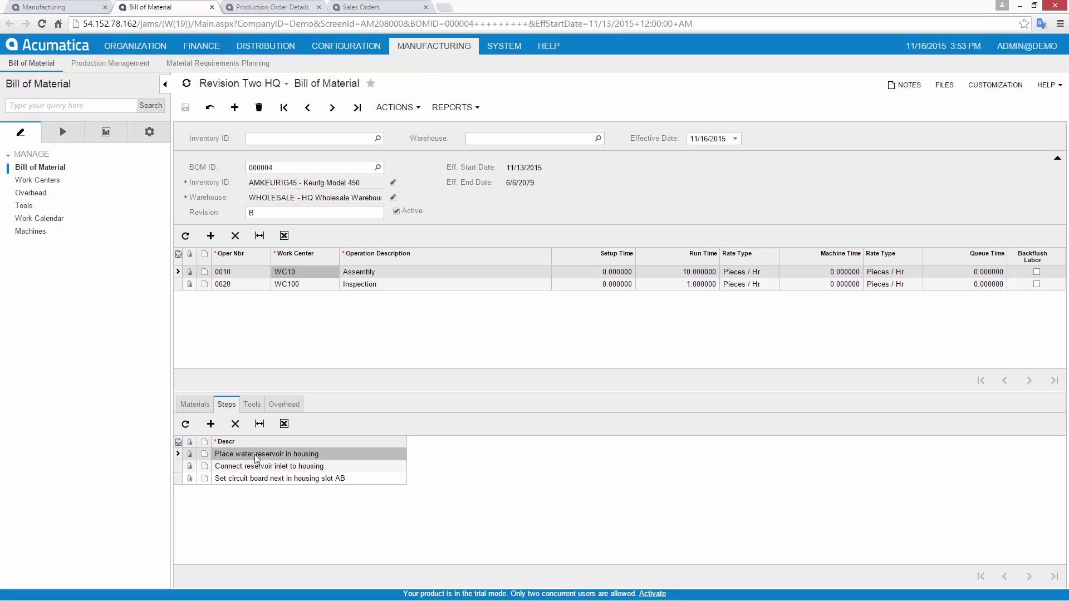
click(252, 405)
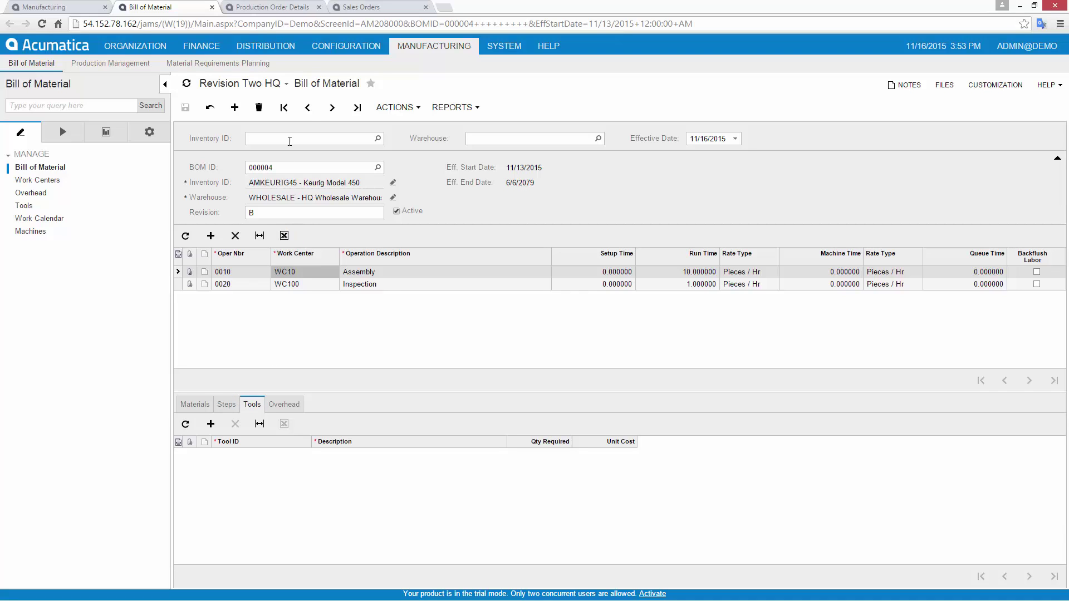
Step back through the base unit and circuit board BOMs, viewing overhead, then close both pages
click(308, 108)
click(307, 108)
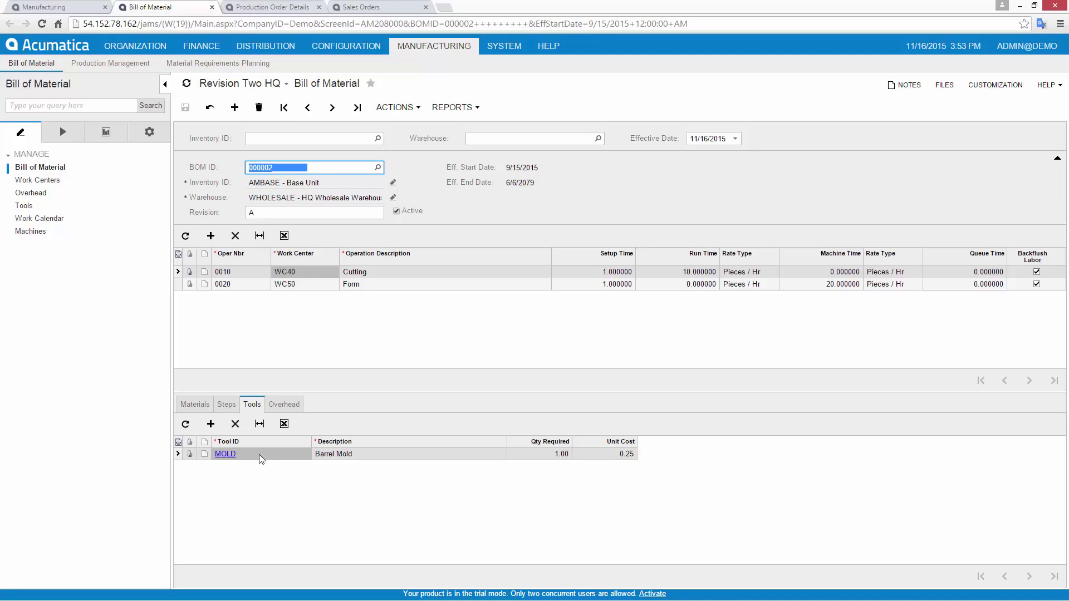
click(284, 405)
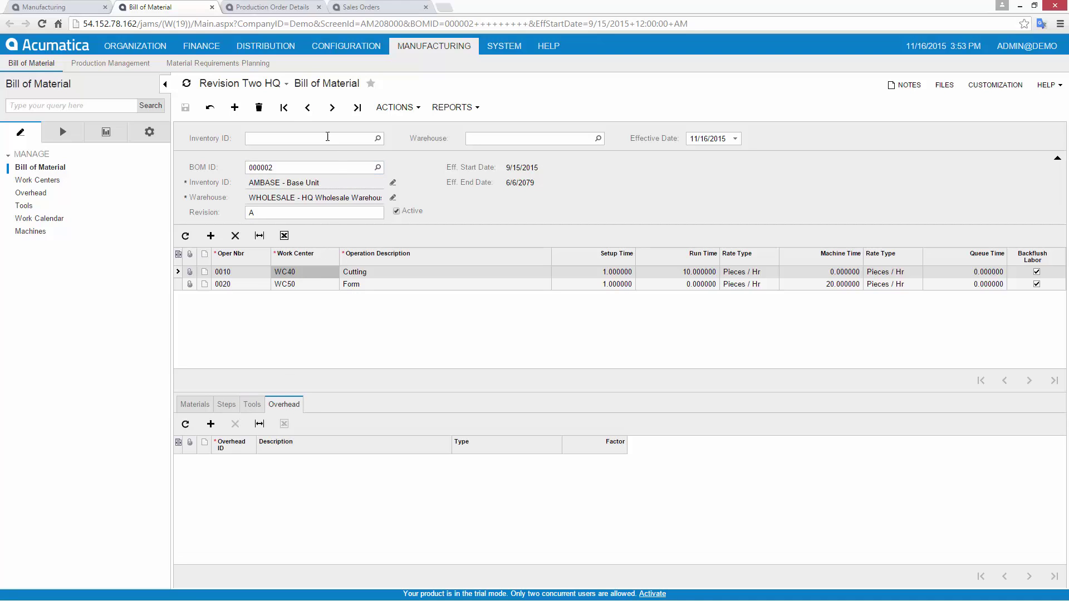
click(308, 107)
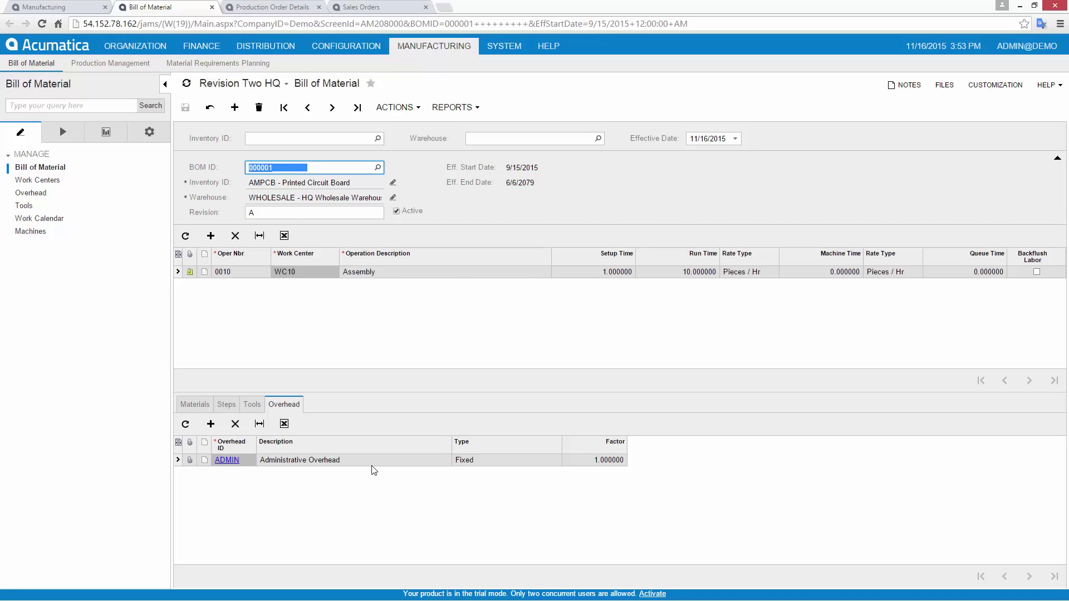
click(211, 7)
click(211, 7)
Release production order 000017 in Production Order Maintenance
click(53, 6)
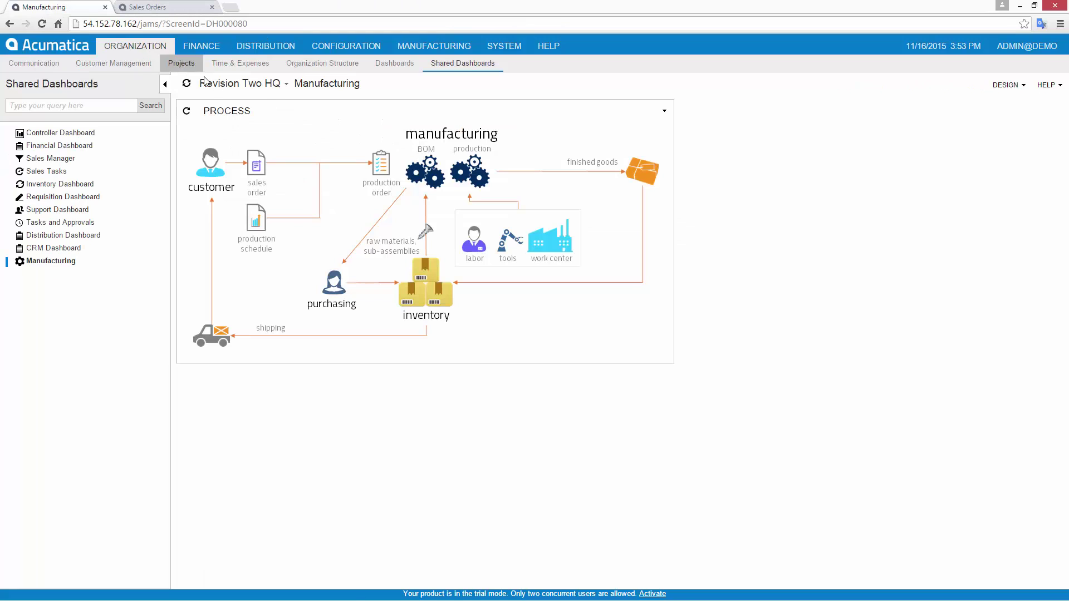
click(467, 174)
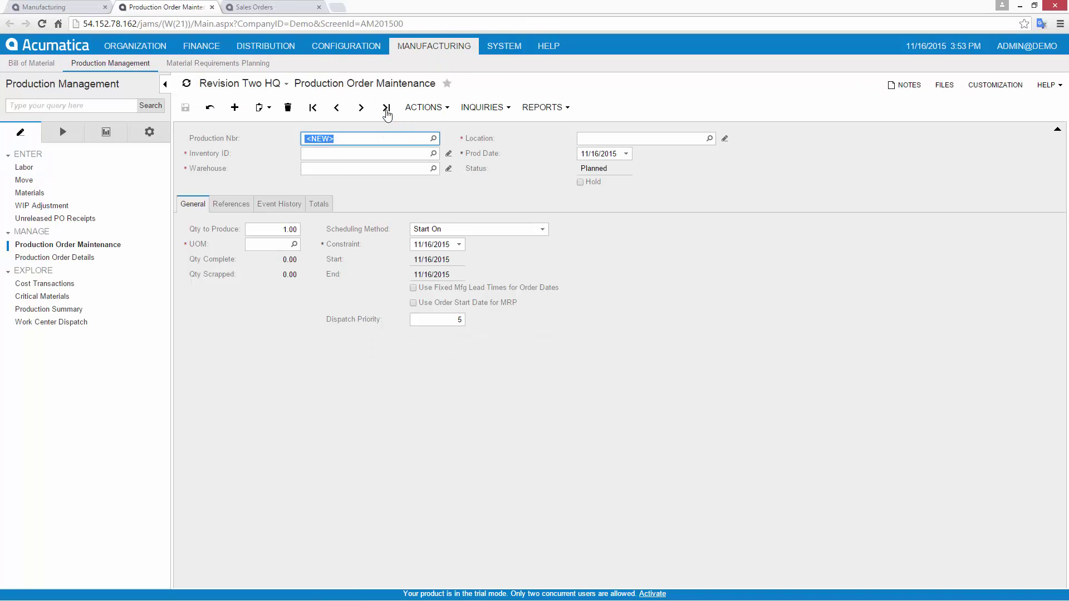
click(386, 108)
click(424, 108)
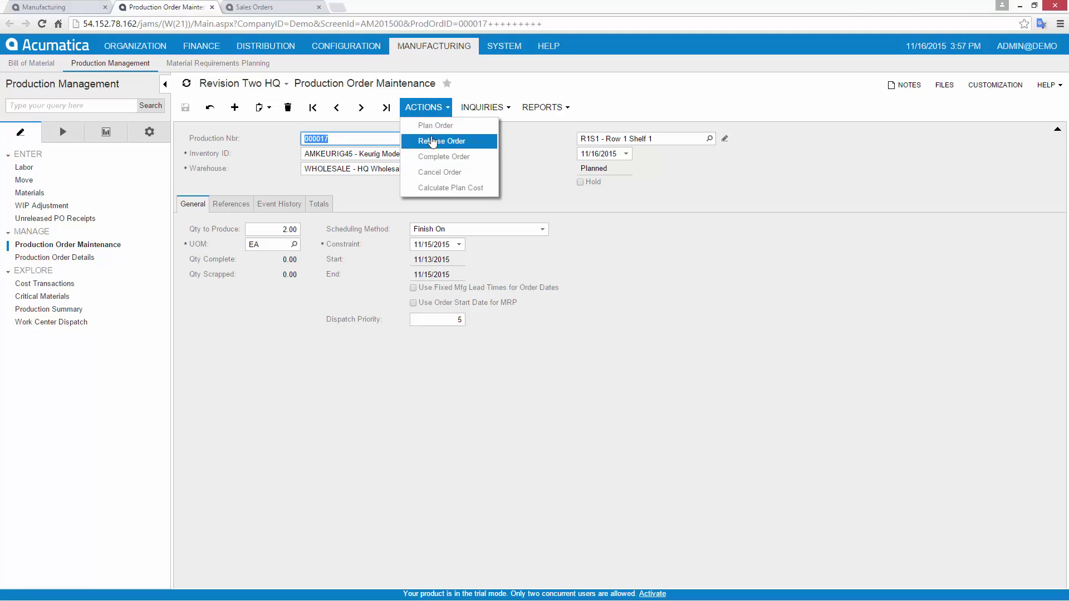
click(433, 141)
Issue all of the order's materials via the wizard as described batch MATL000013, taken off hold and released
click(30, 193)
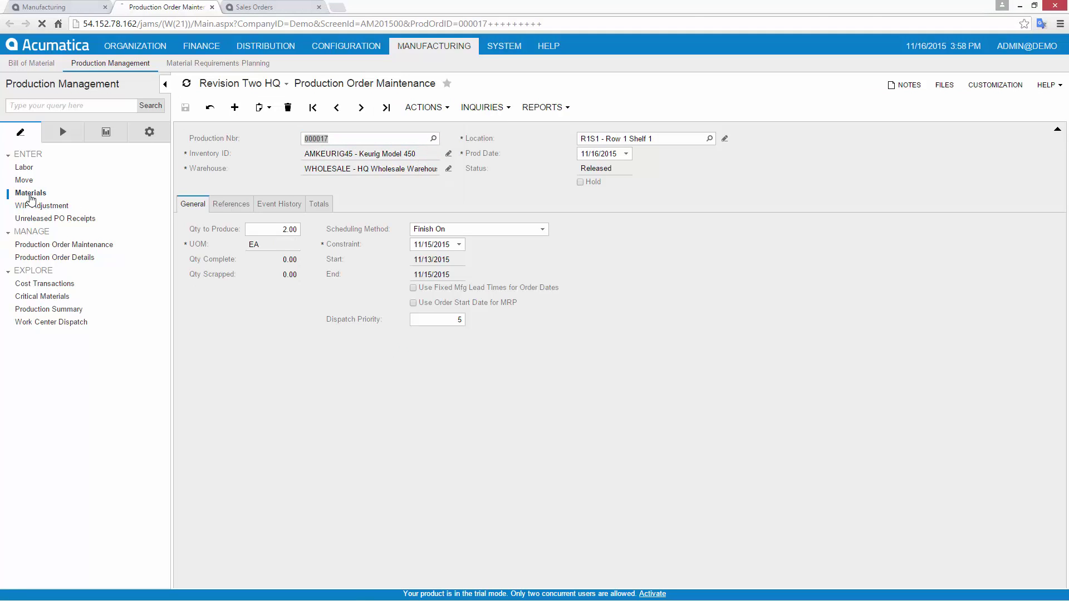
click(474, 107)
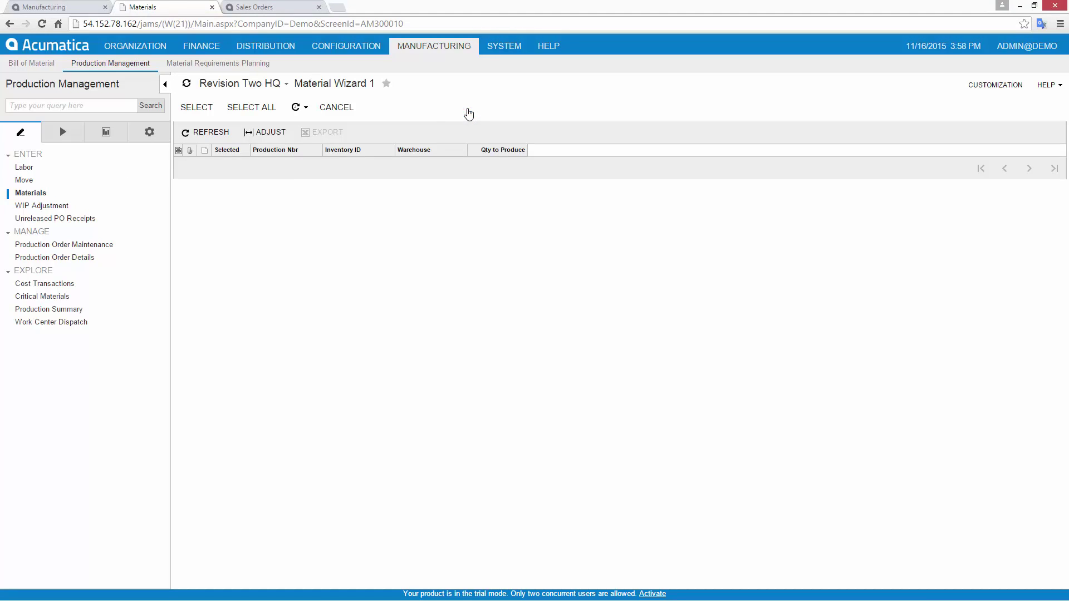
click(247, 113)
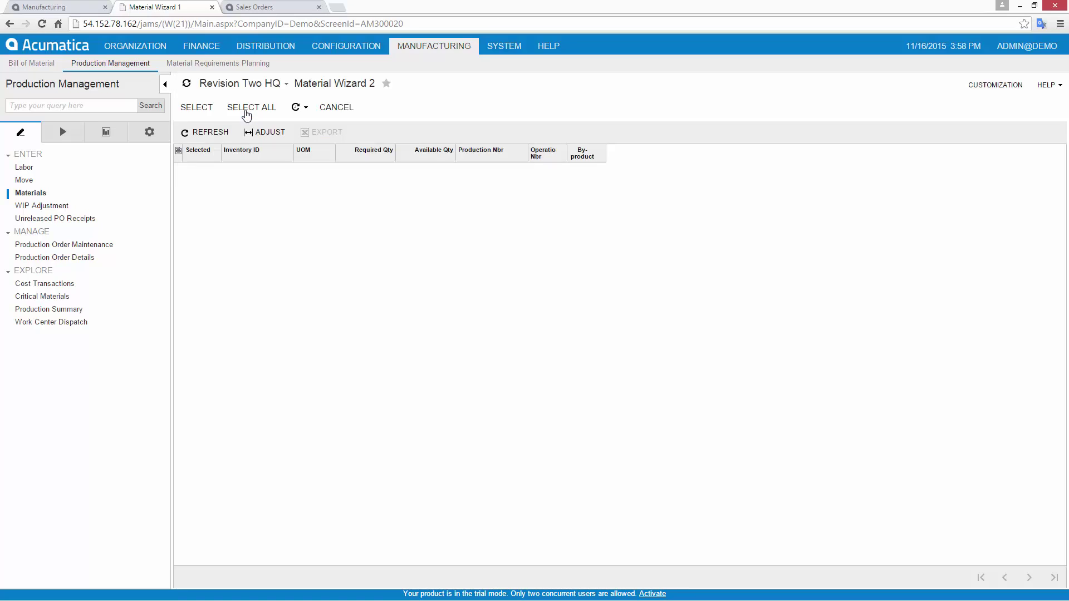
click(247, 111)
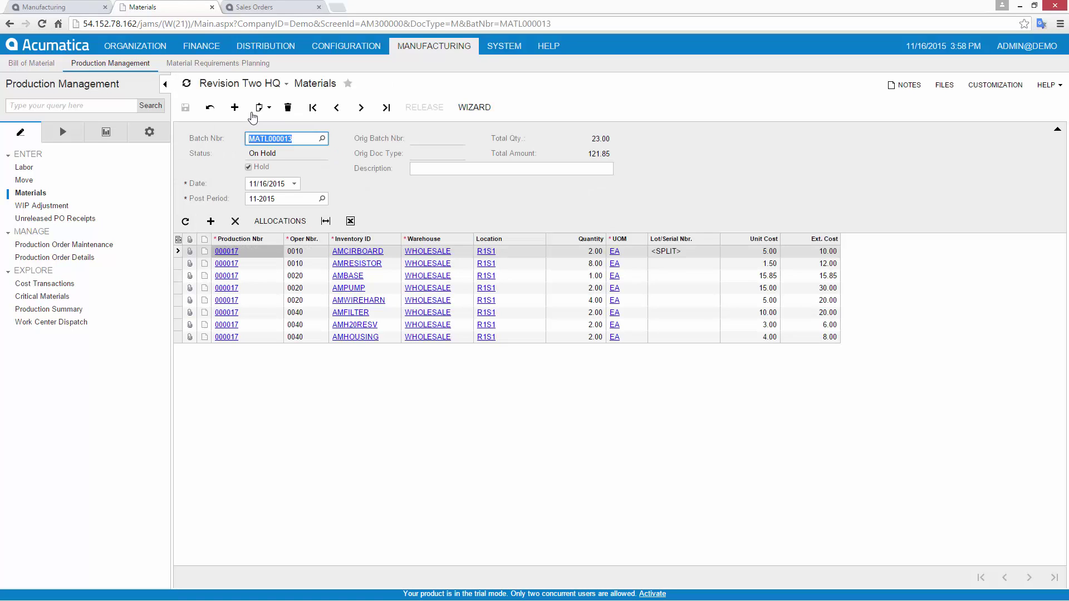
click(442, 168)
text(release materials to production order 000017)
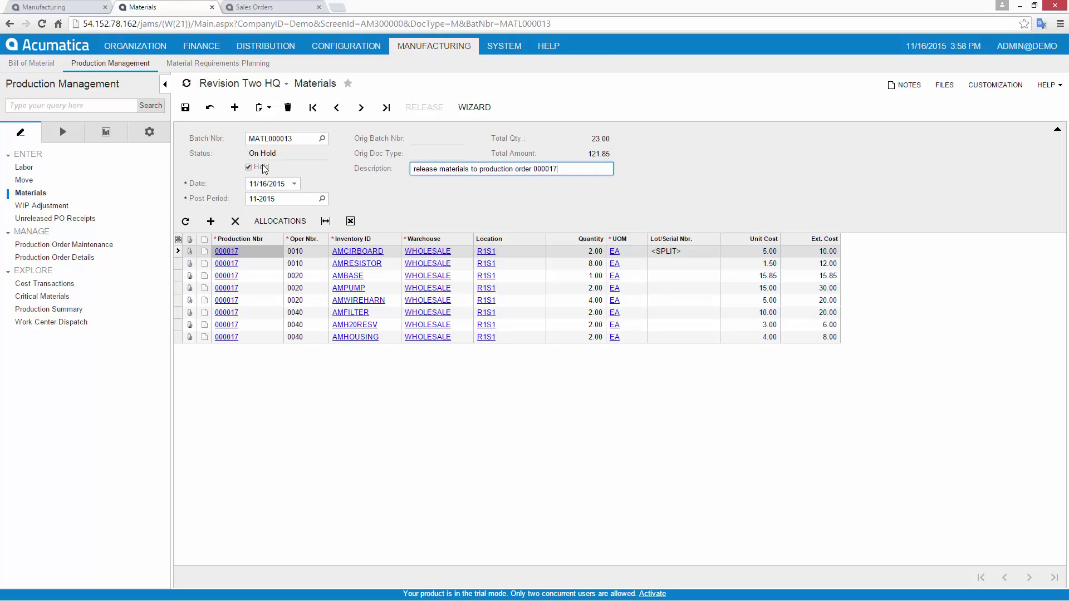
click(248, 167)
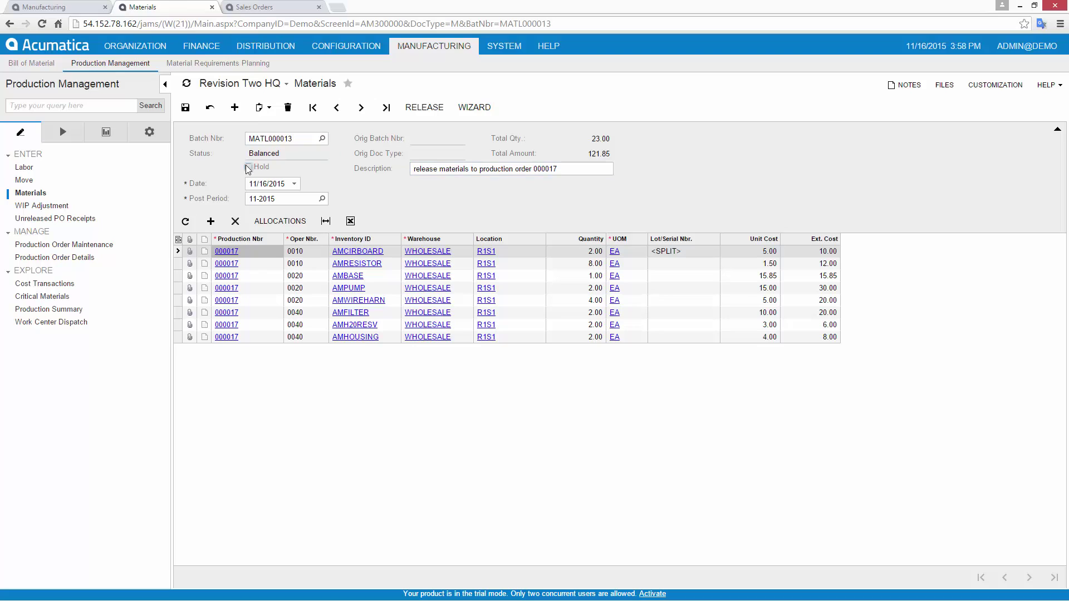
click(424, 107)
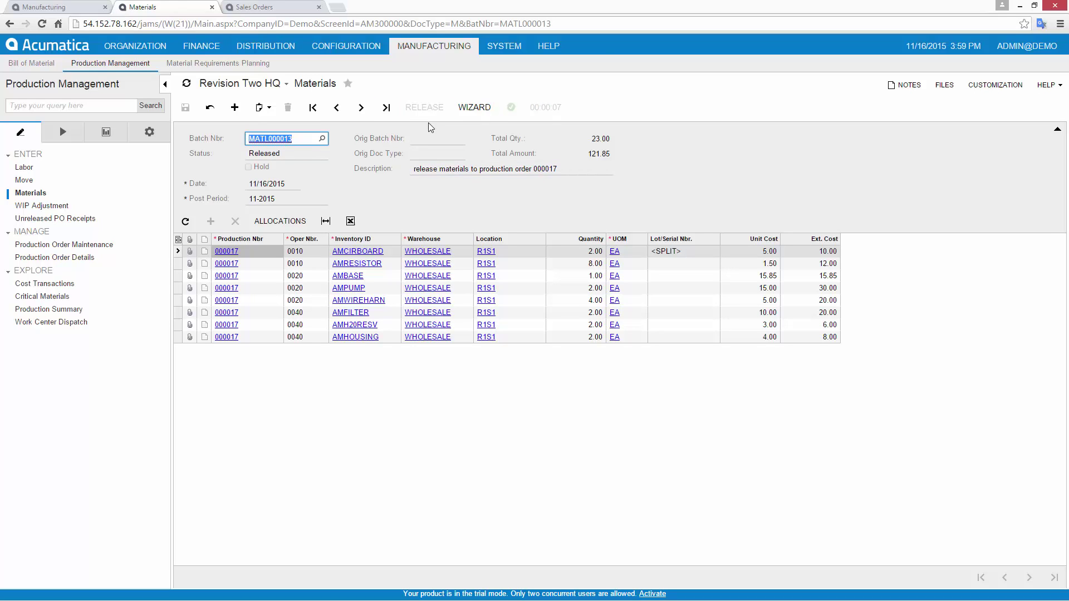
Show all nine critical materials for order 000017, with only Base Unit short by 1.00
click(62, 297)
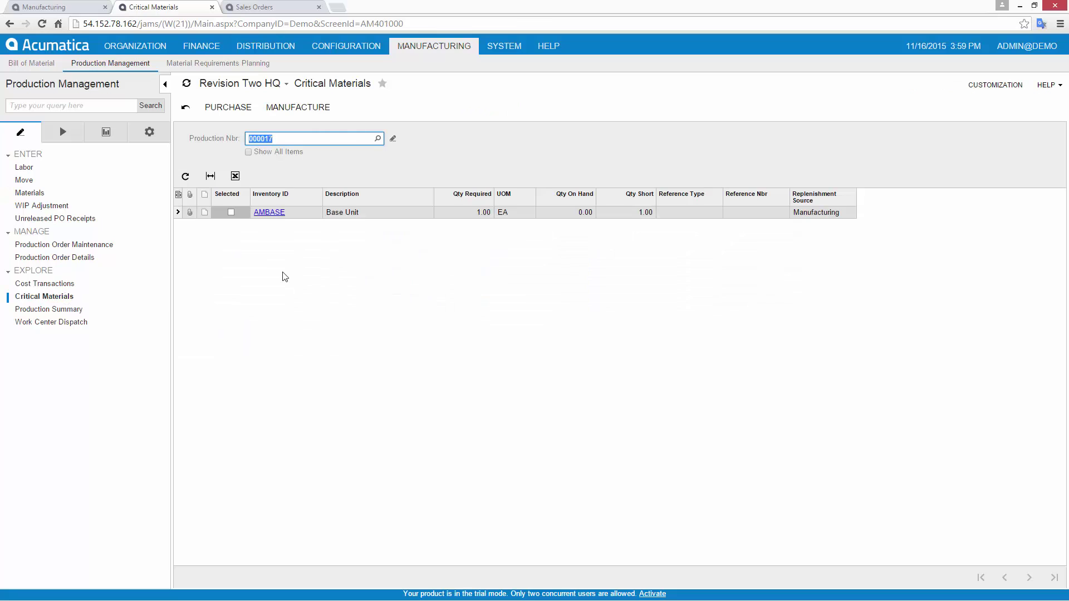
click(248, 152)
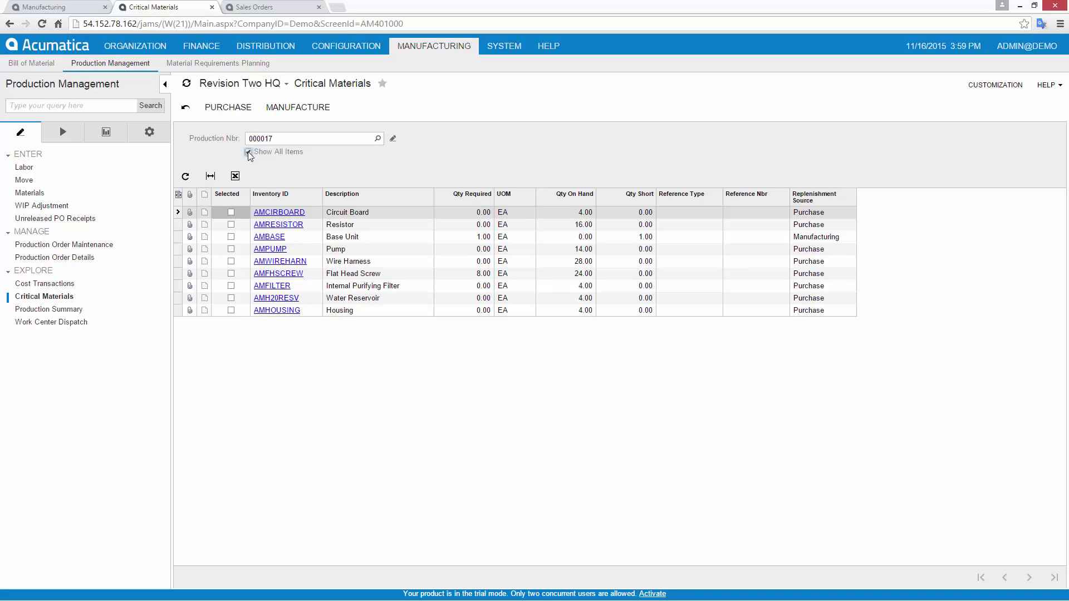
Check order 000017's totals, now In Process with 121.85 actual material, then bring up labor entry options
click(56, 245)
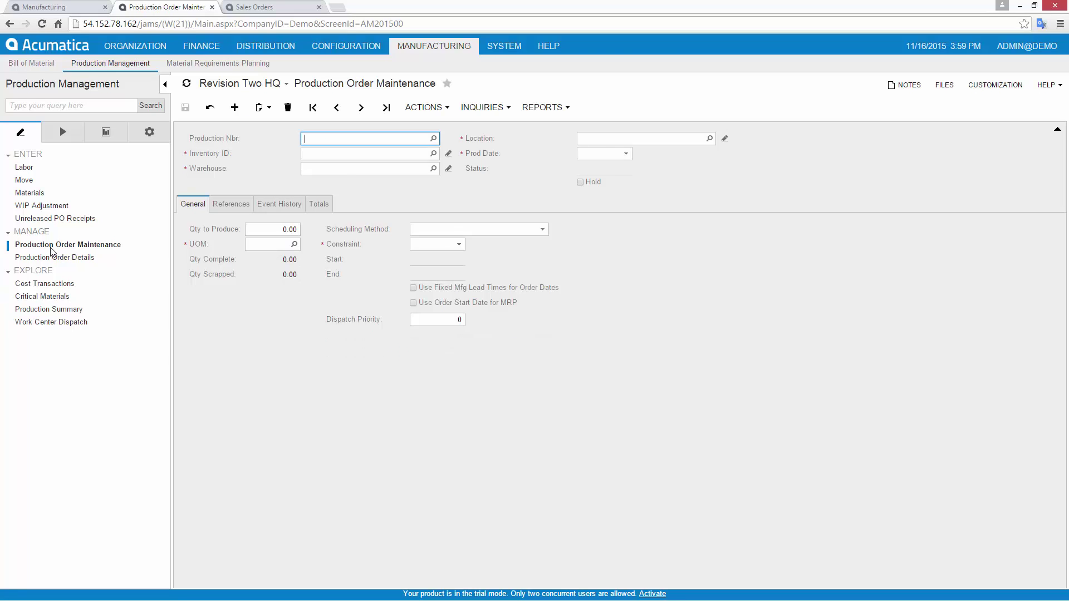
click(319, 205)
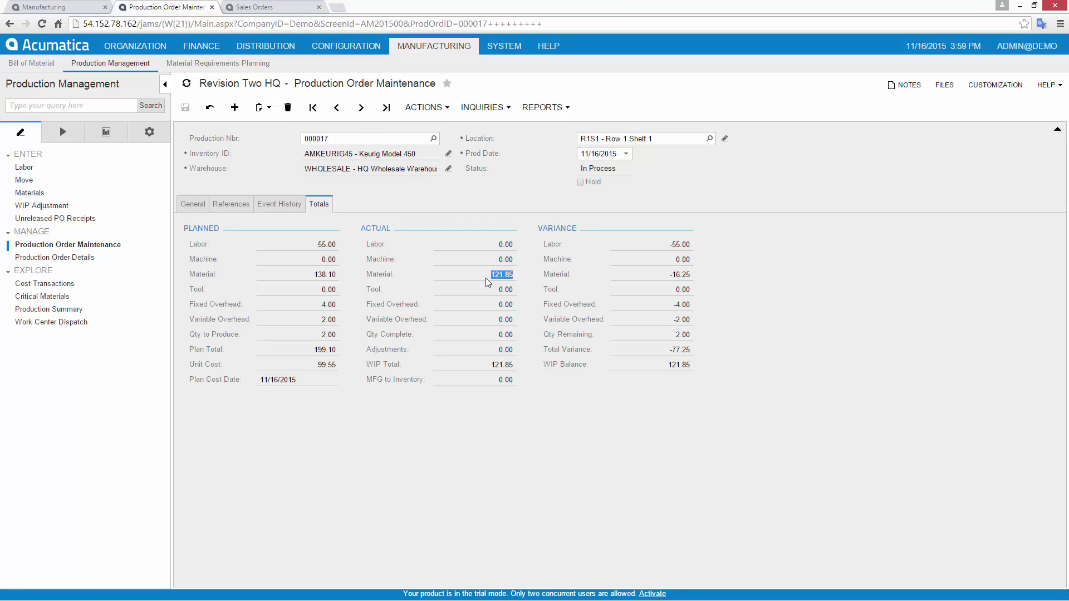
right_click(27, 173)
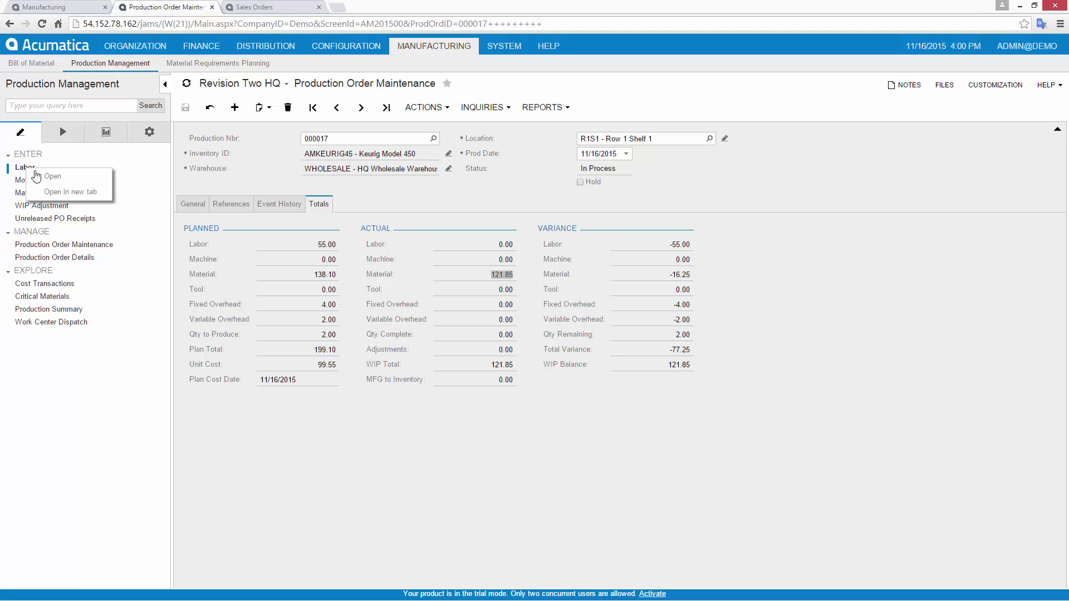
Enter labor batch 'step 0010: labor' for order 000017: employee, 09:00–09:30, quantity 2
click(71, 189)
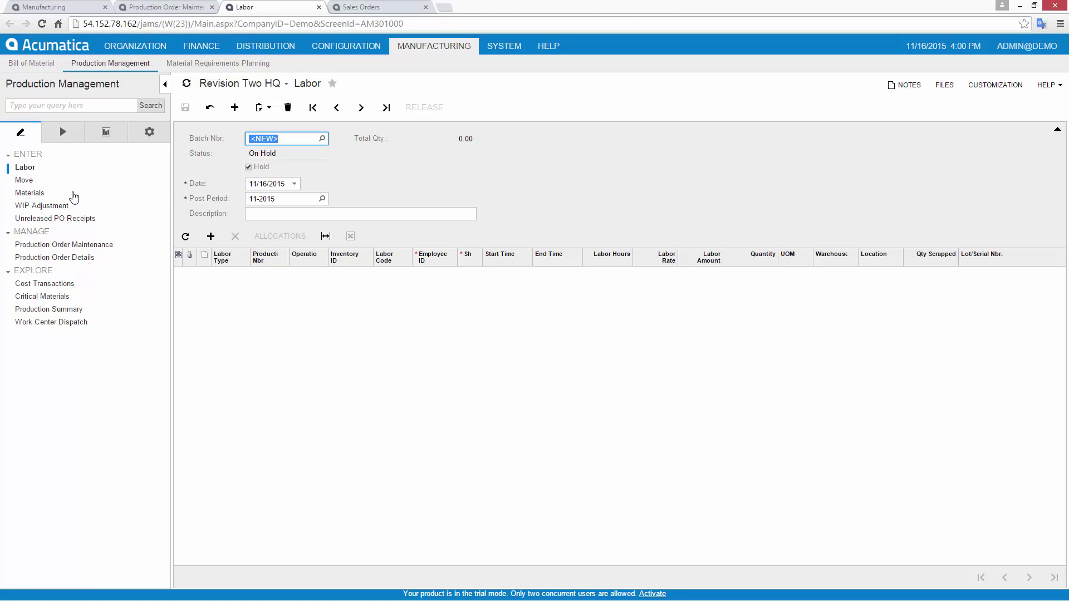
click(262, 214)
text(step 0010: labor)
key(Tab)
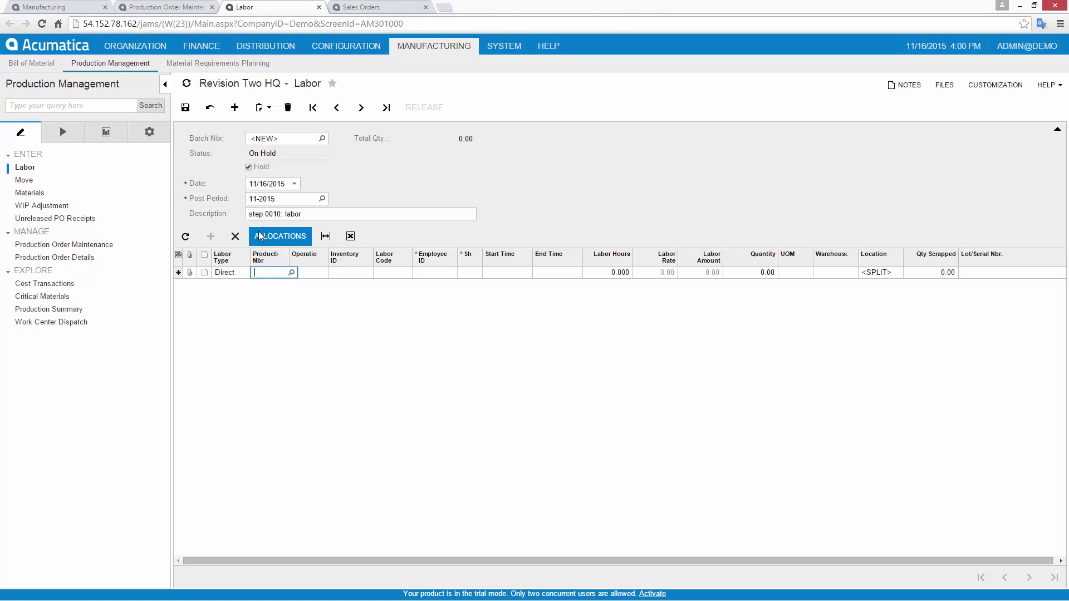
text(000017)
key(Tab)
key(Tab)
text(EP00000001)
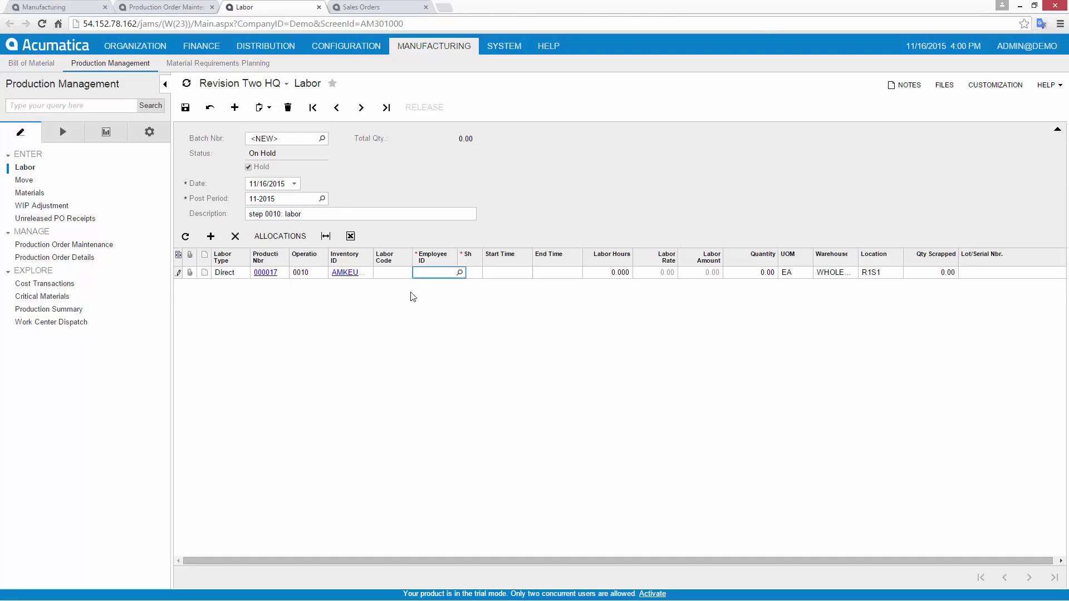
key(Tab)
key(Tab)
text(0900)
key(Tab)
text(0930)
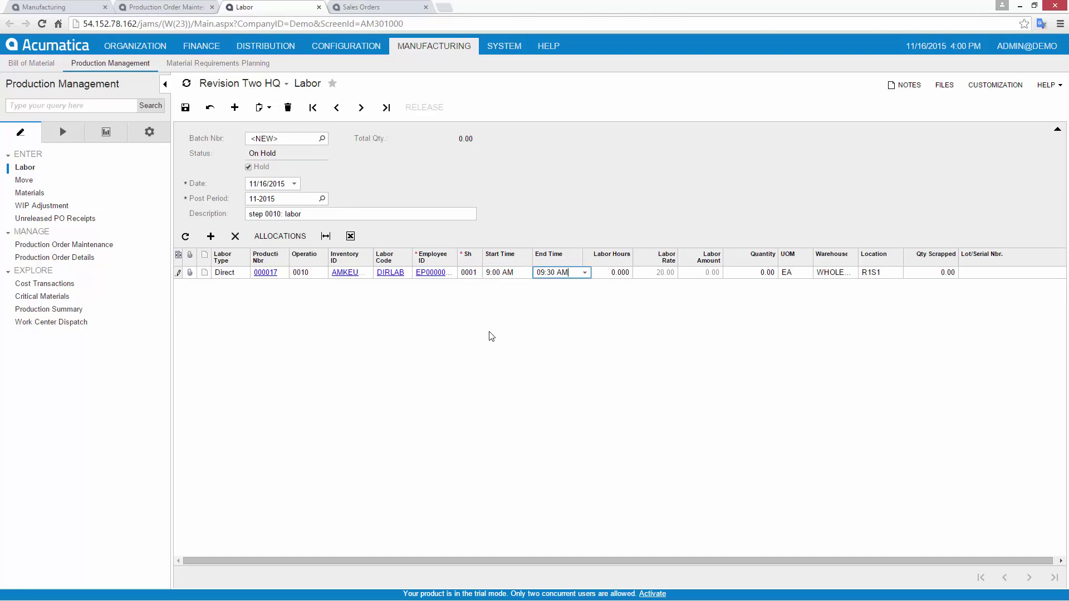
key(Tab)
text(2)
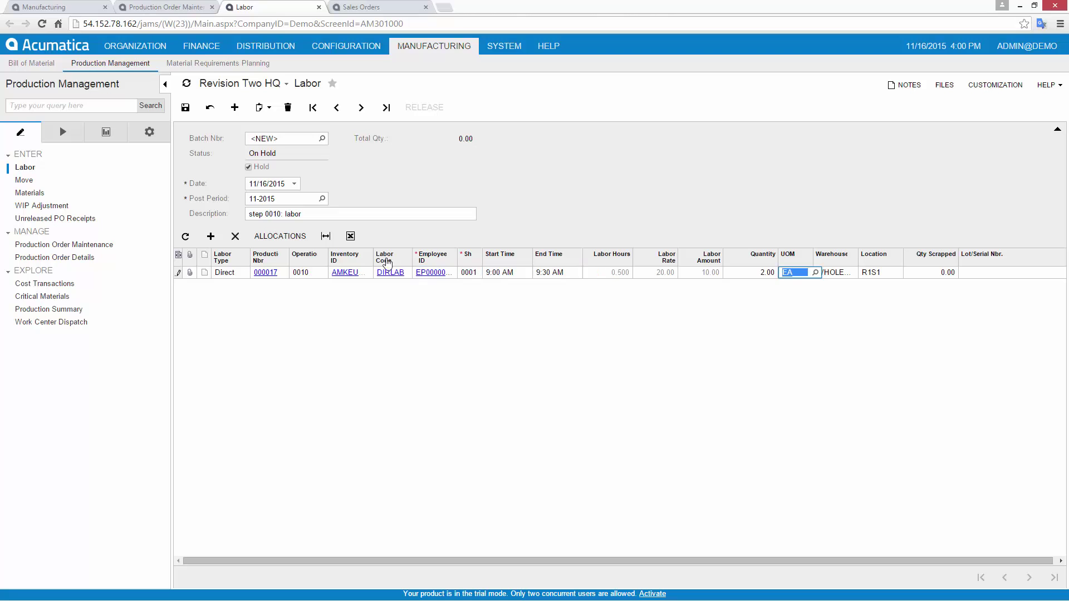
Save, take off hold and release labor batch 000018, then start a new labor batch
click(186, 107)
click(248, 167)
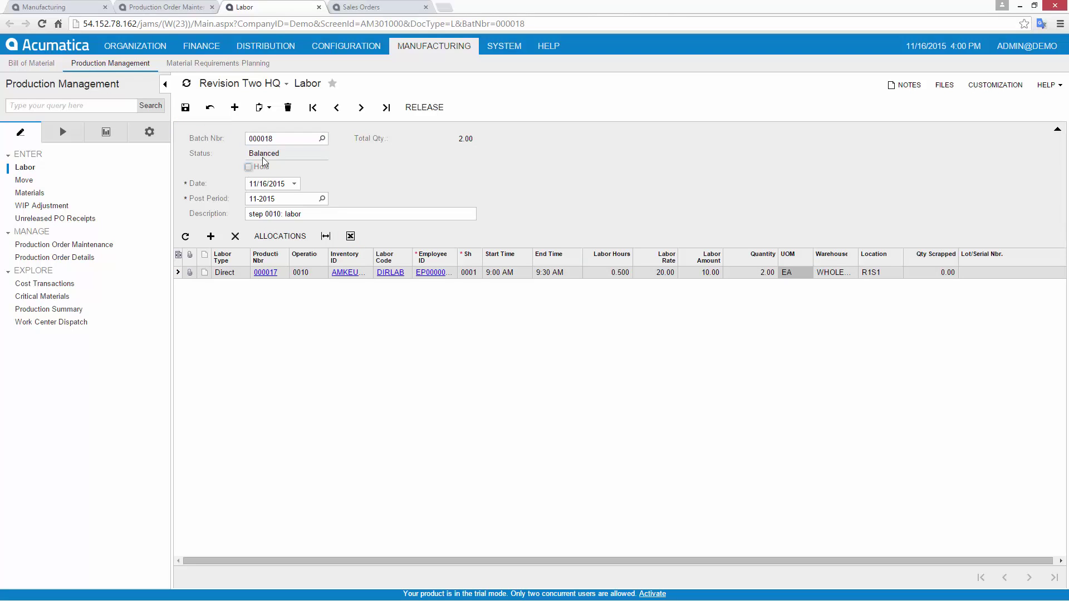
click(415, 109)
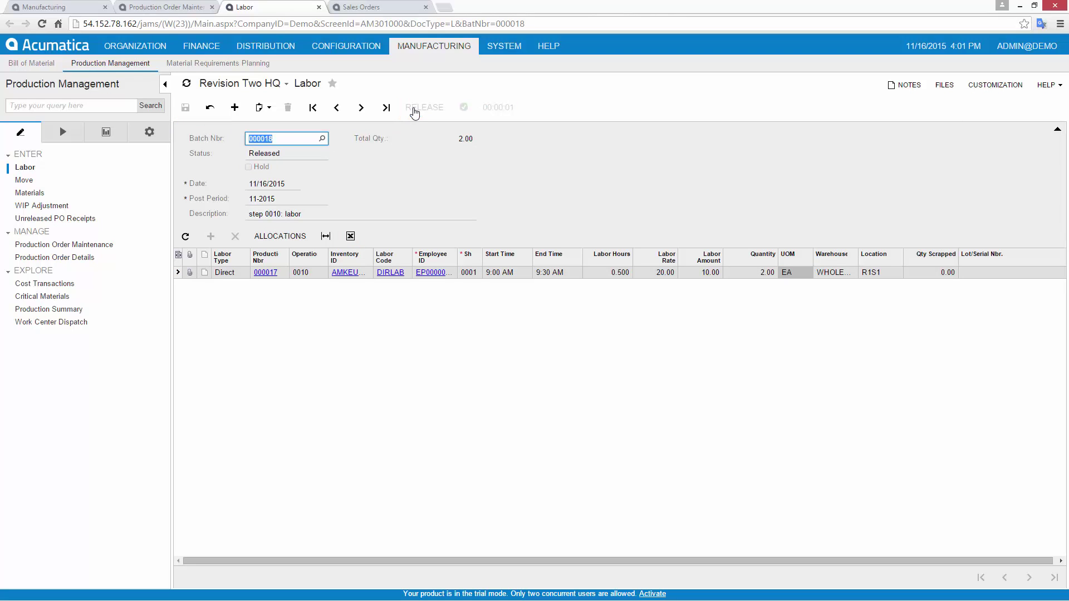
click(234, 107)
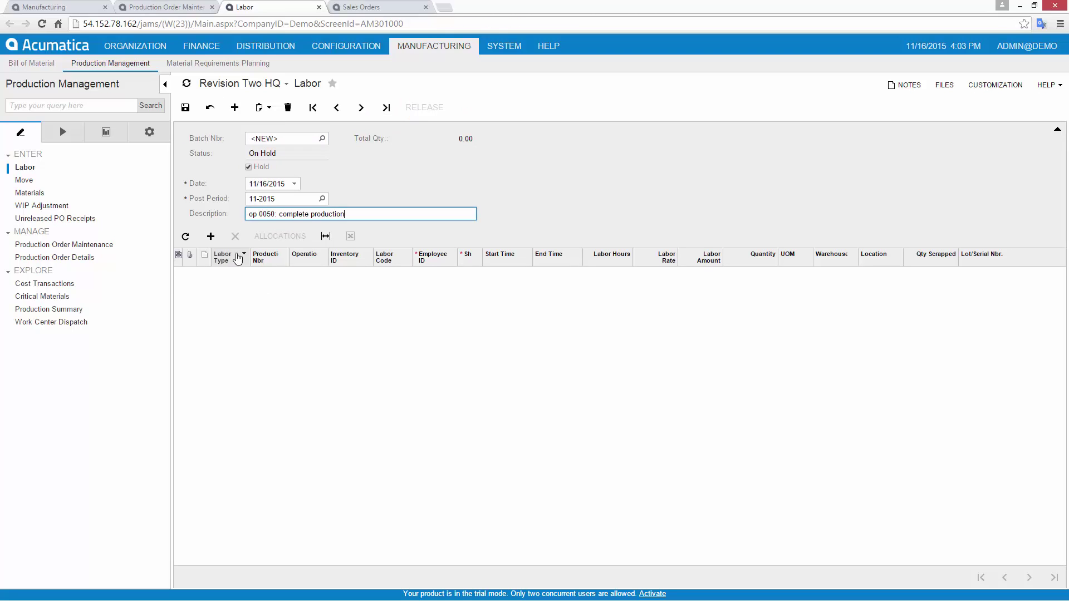
Add an operation 0050 labor line for the employee, 11:00–11:30, quantity 2, and release batch 000020
click(210, 236)
key(Tab)
key(Tab)
key(Tab)
key(Tab)
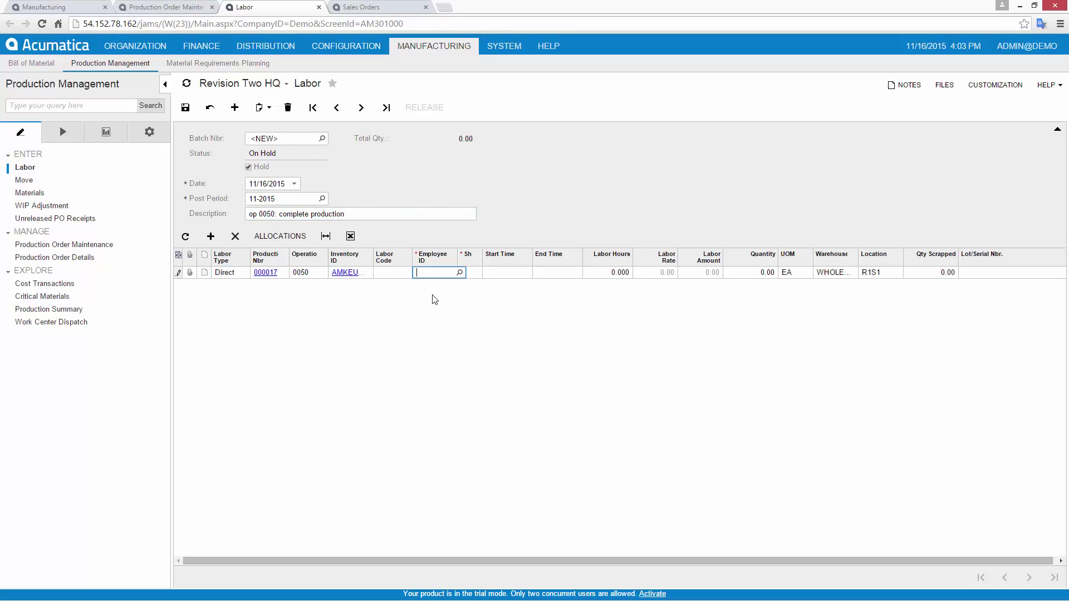
text(EP00000001)
key(Tab)
key(Tab)
text(1100)
key(Tab)
text(1130)
key(Tab)
text(2)
key(Tab)
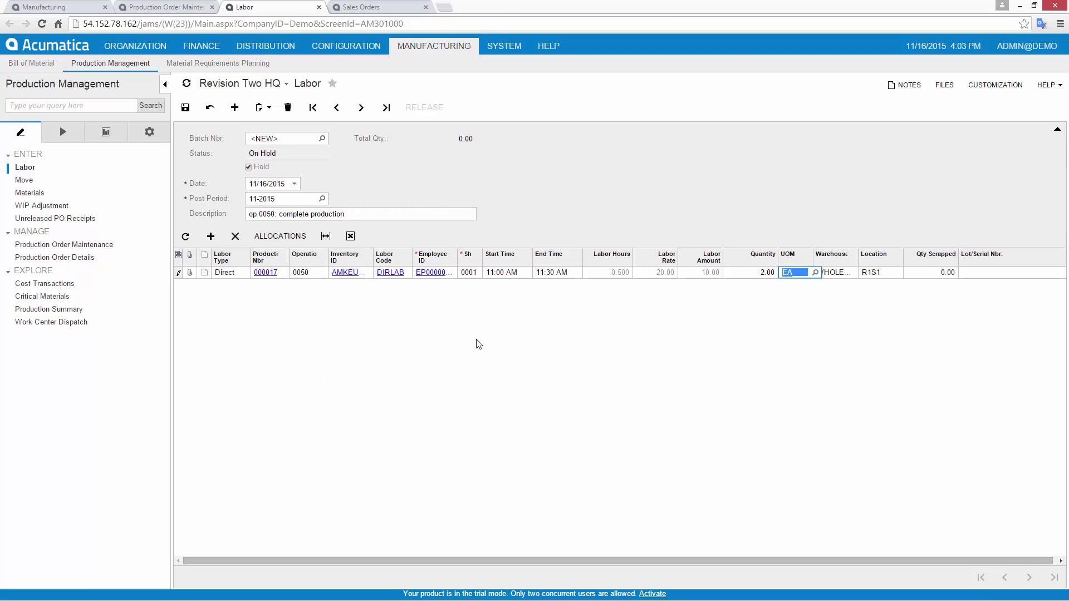
click(248, 167)
click(425, 107)
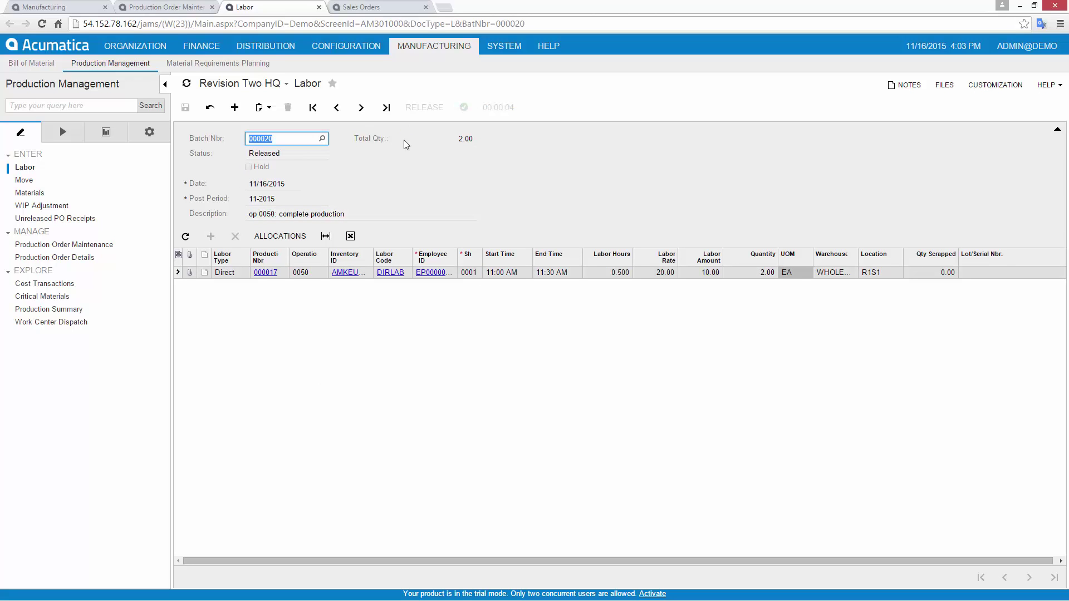
click(191, 7)
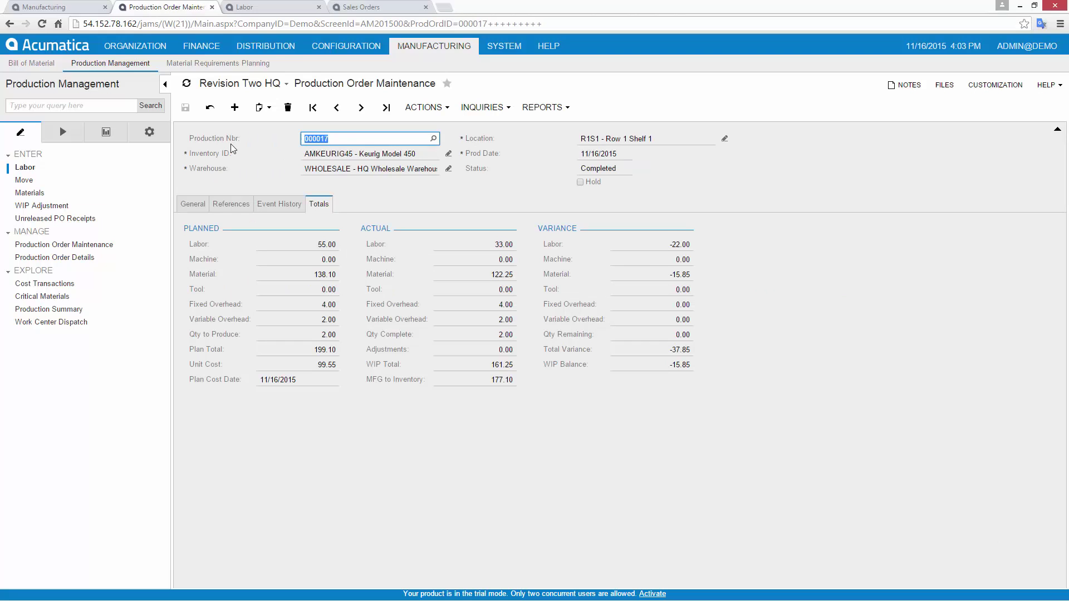
click(266, 45)
right_click(31, 168)
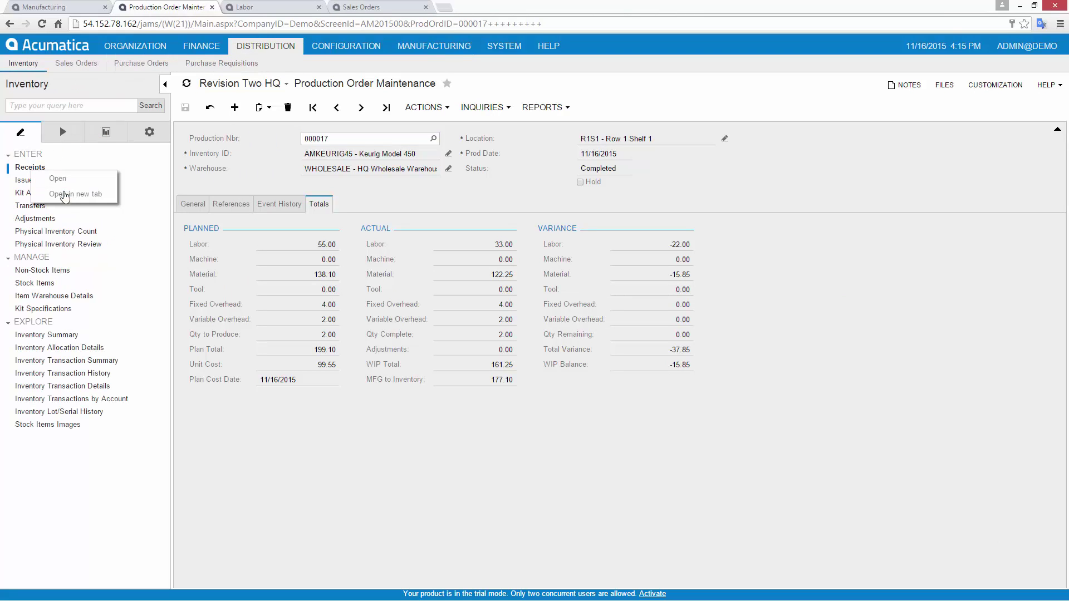
click(65, 195)
click(438, 169)
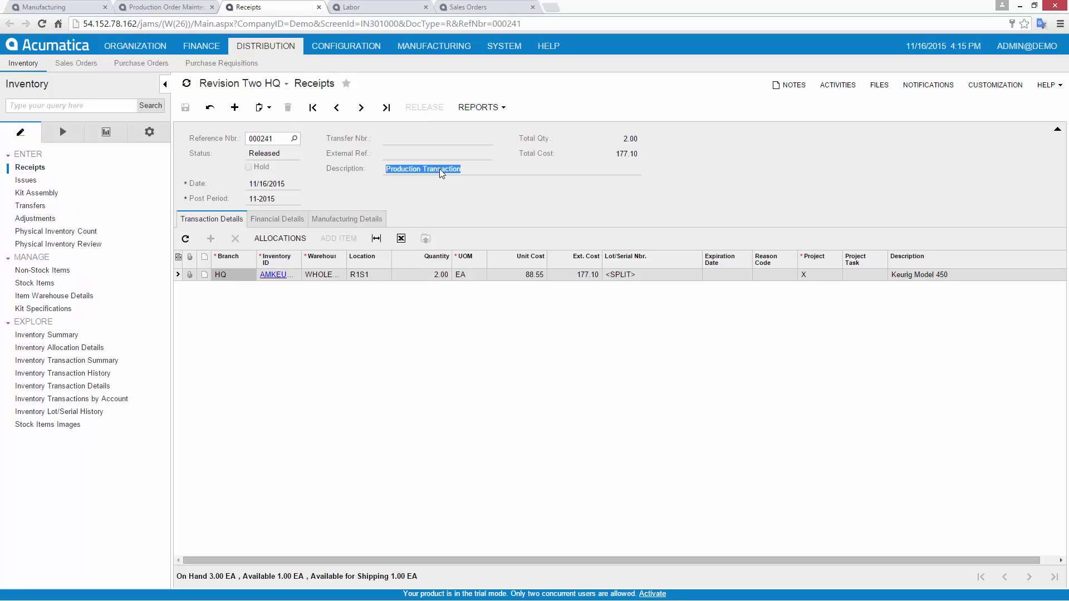
click(620, 274)
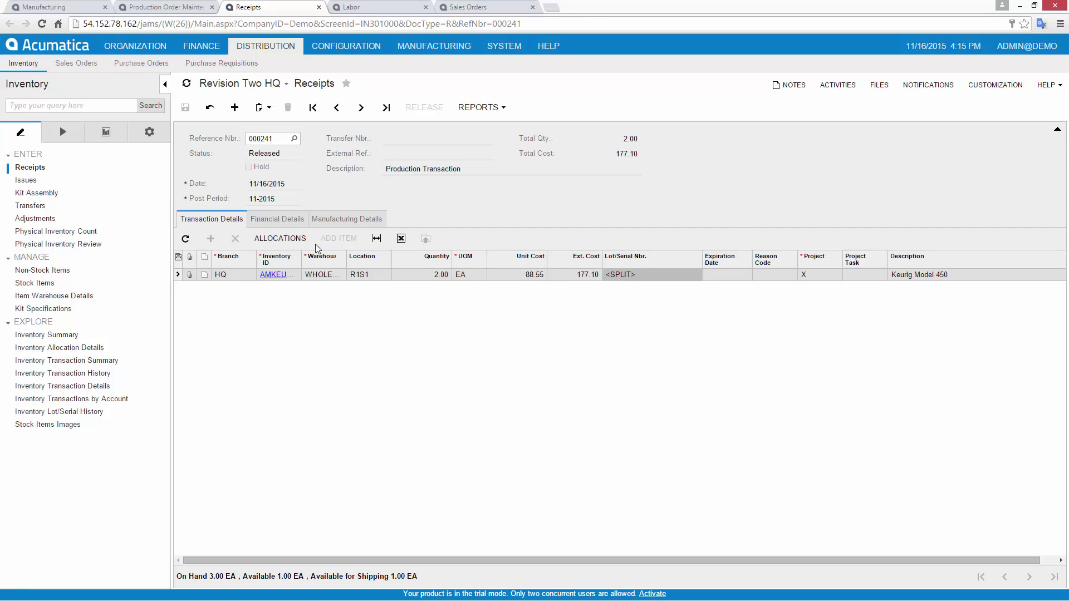
click(292, 239)
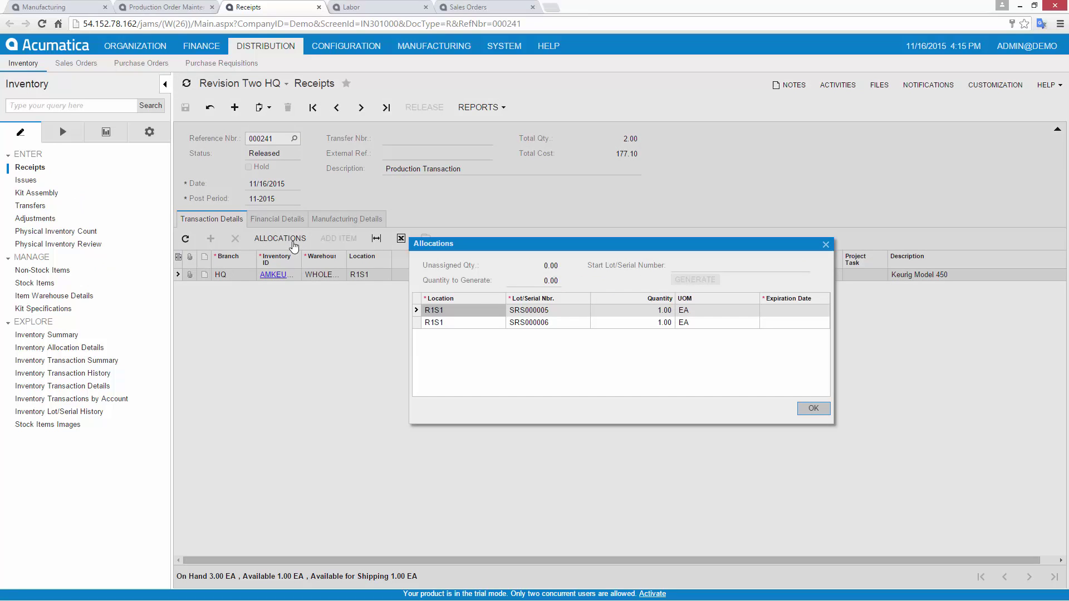
click(812, 410)
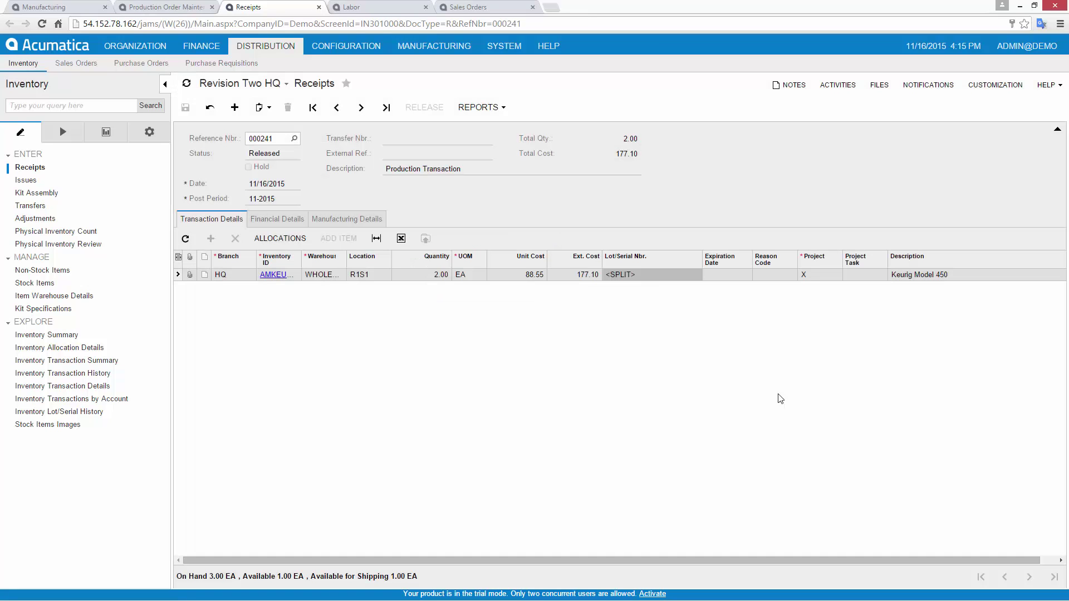
Open order 000017's Event History and check the serial number allocations in materials batch MATL000013
click(319, 6)
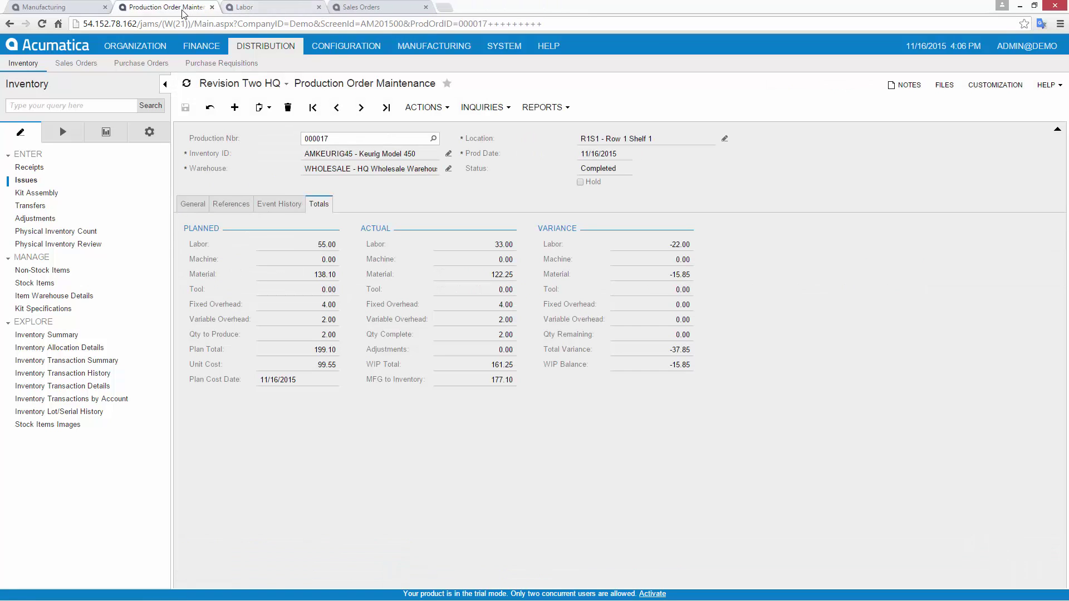
click(280, 204)
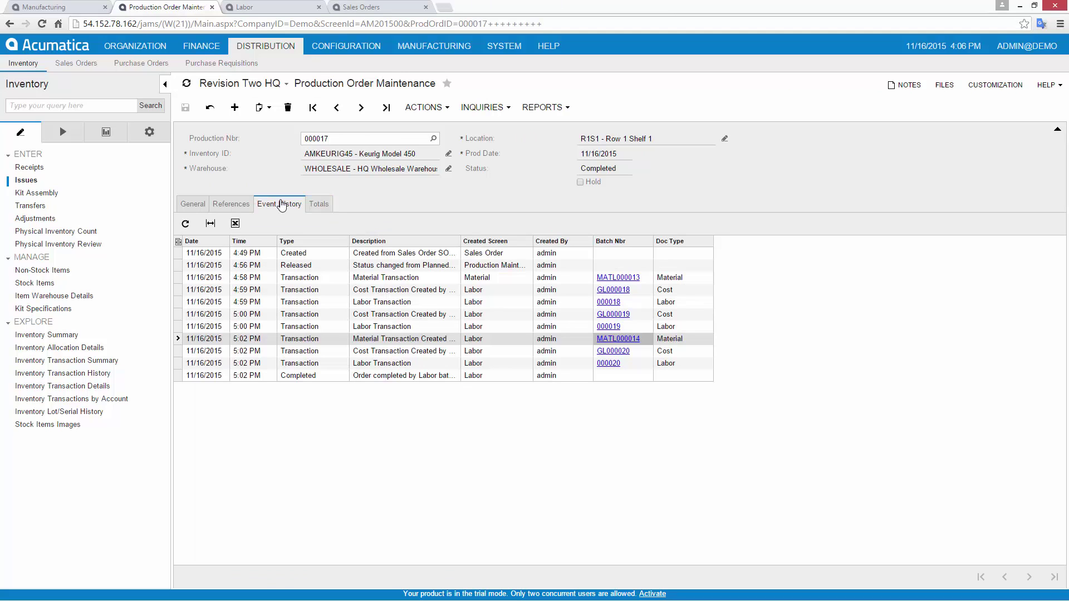
click(634, 277)
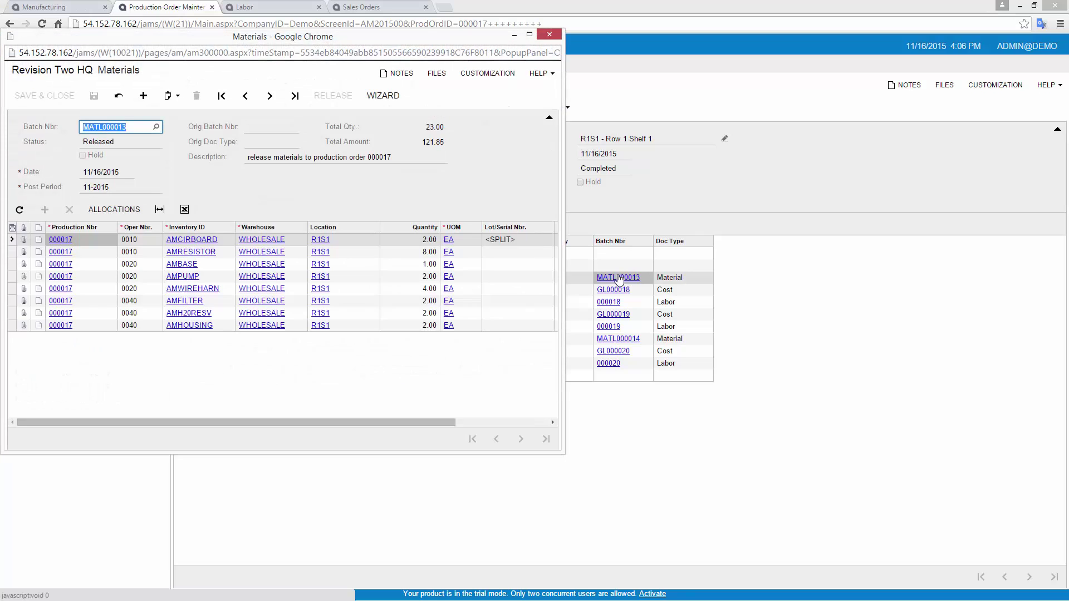
click(512, 241)
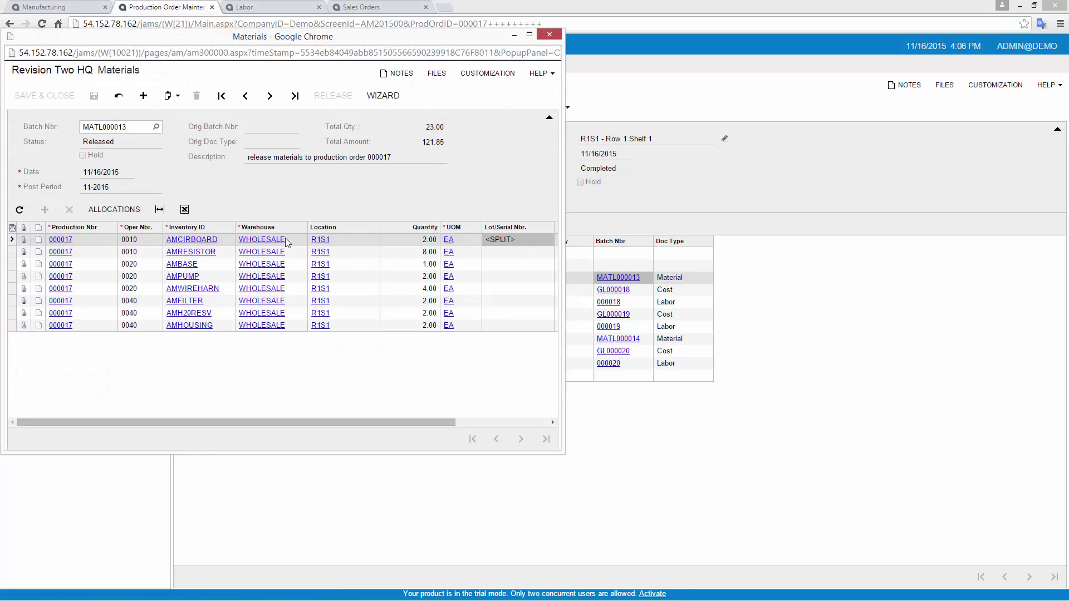
click(112, 211)
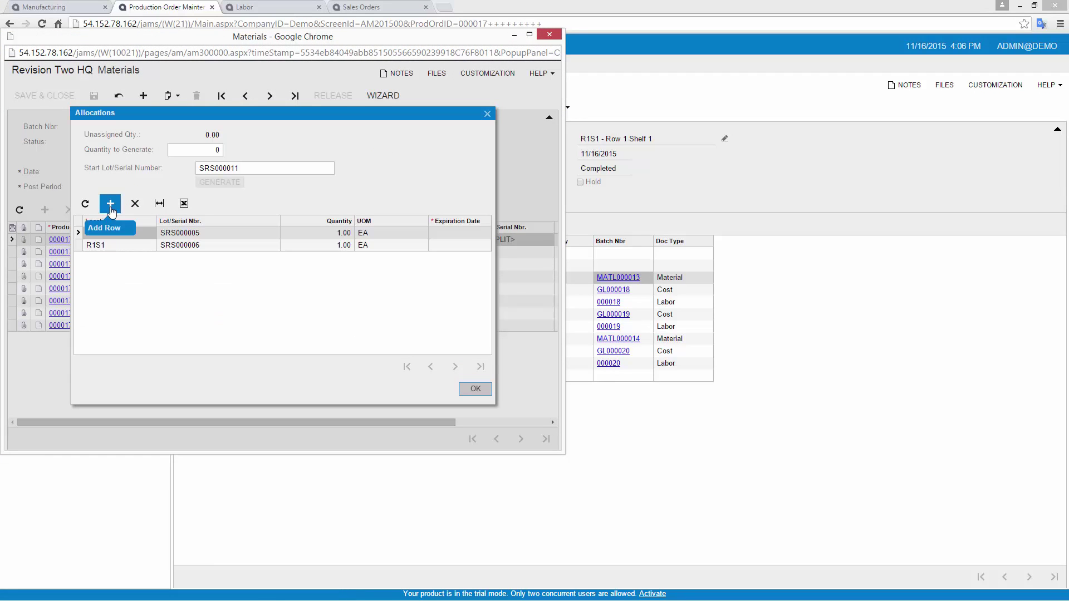
click(475, 388)
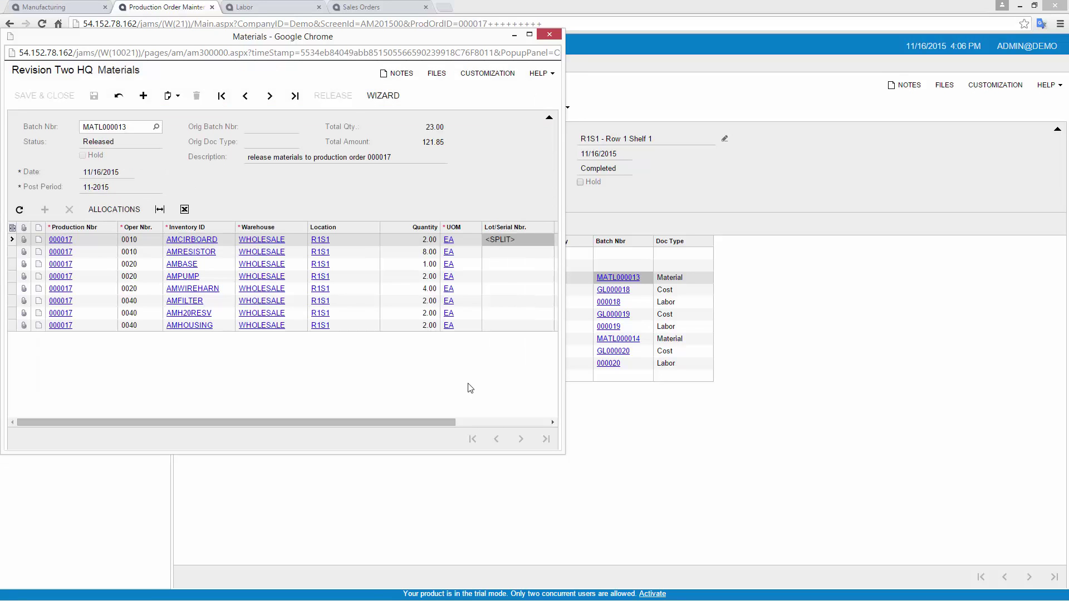
click(547, 35)
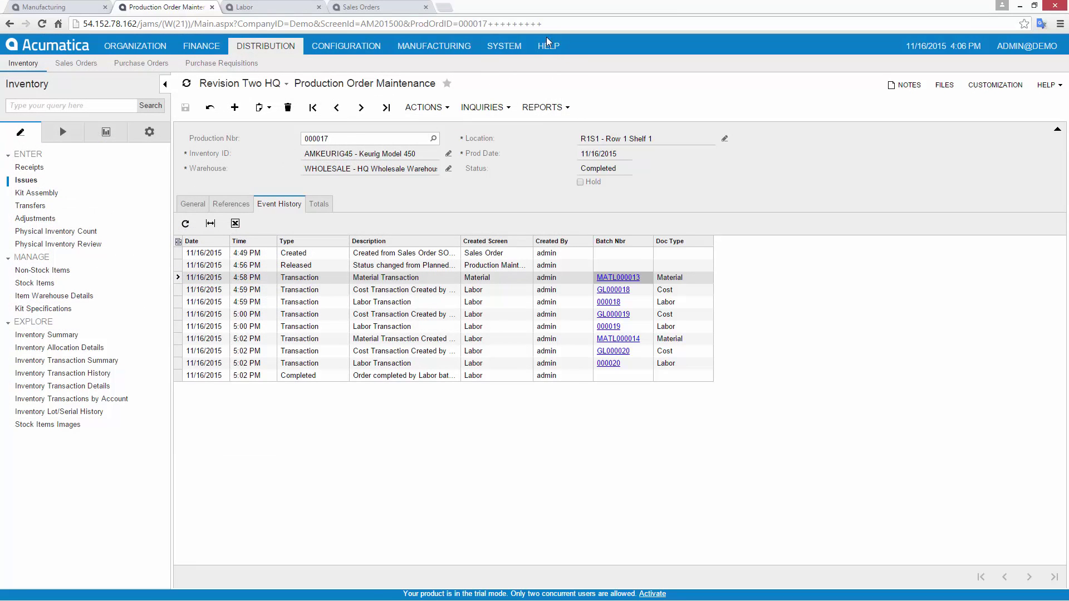
Create a shipment for the coffee machine sales order SO003367, then return to the Manufacturing dashboard
click(375, 8)
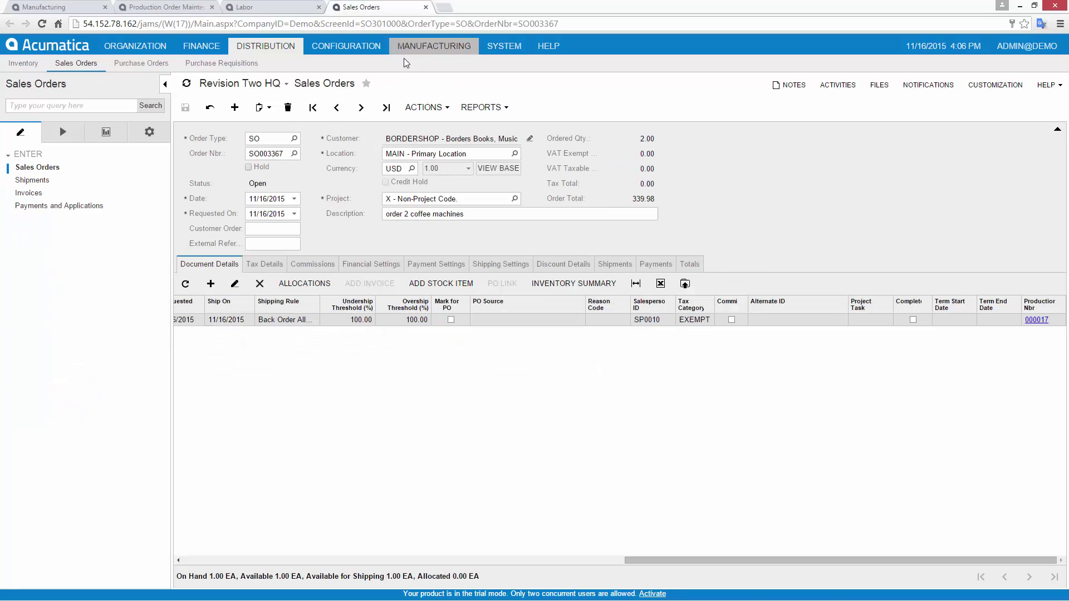
click(431, 110)
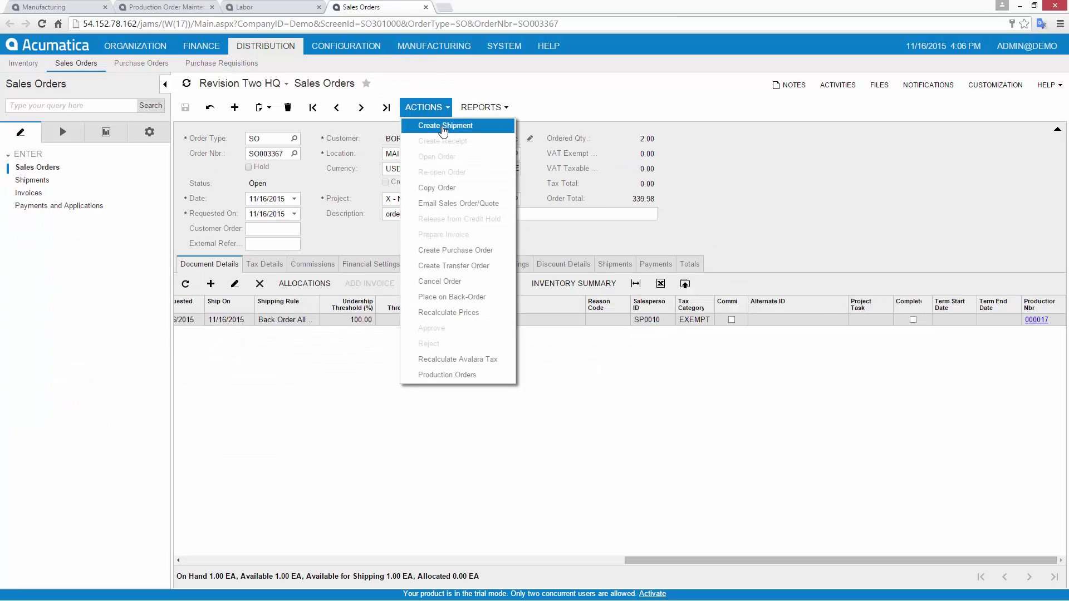
click(444, 126)
click(54, 7)
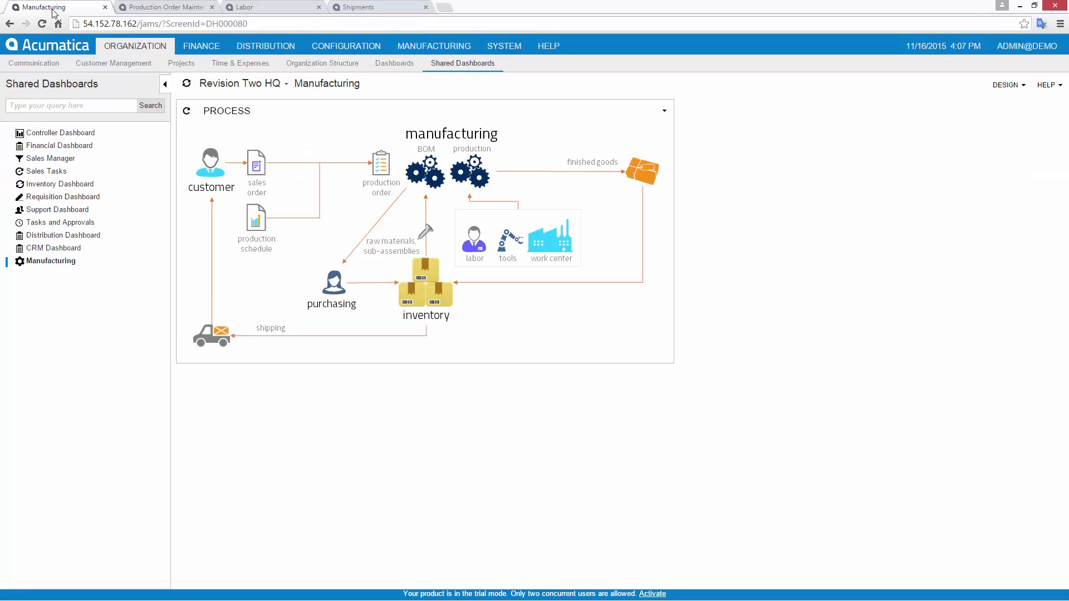
Add a new schedule row for Keurig Model 450 (AMKEURIG45), dated 11/16/2015 with BOM 000004
click(254, 233)
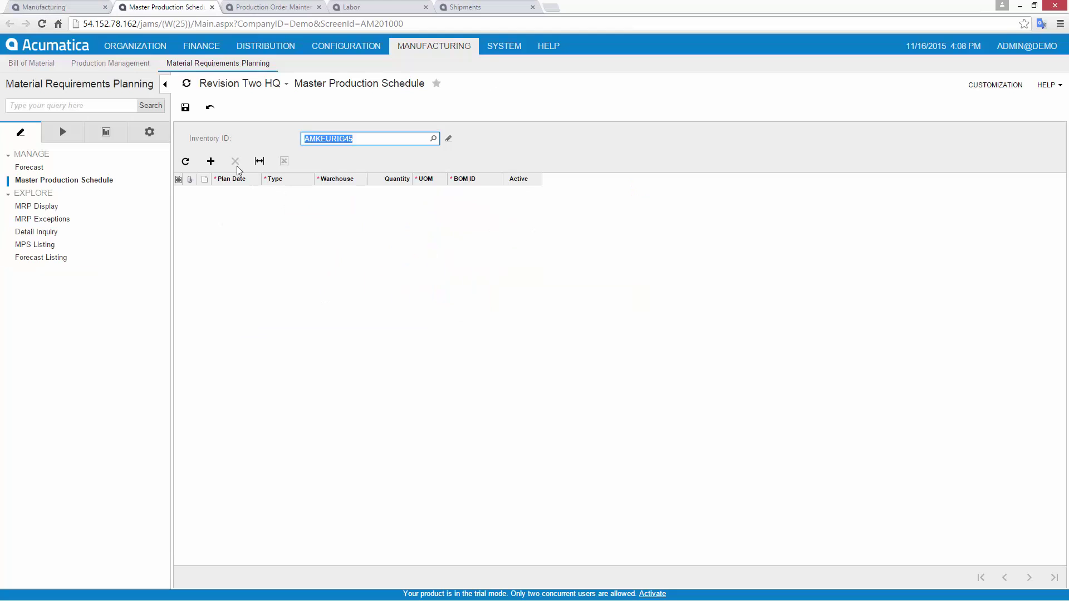
click(210, 161)
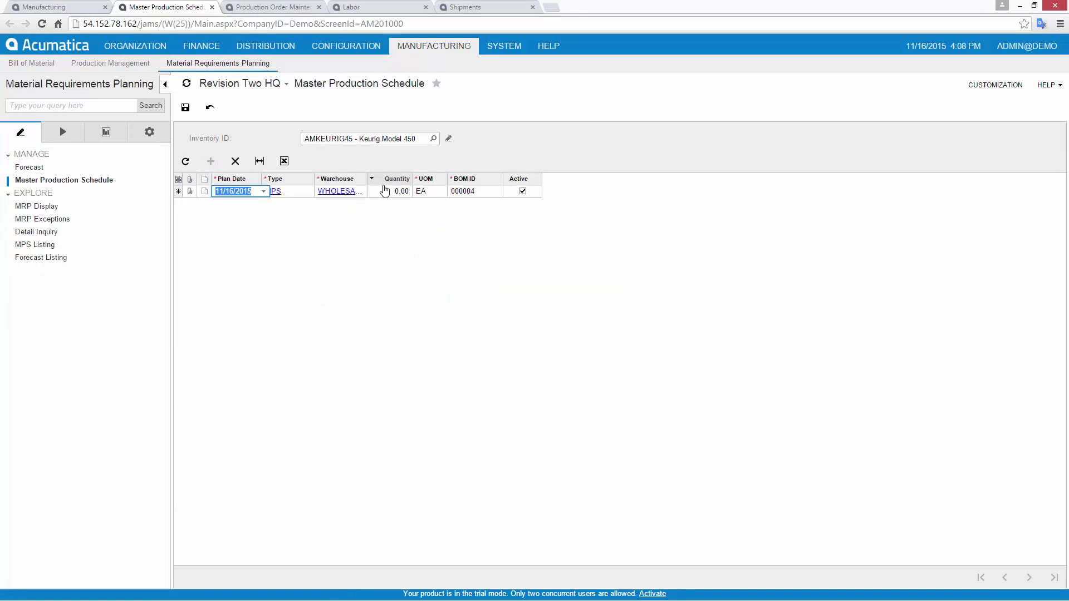